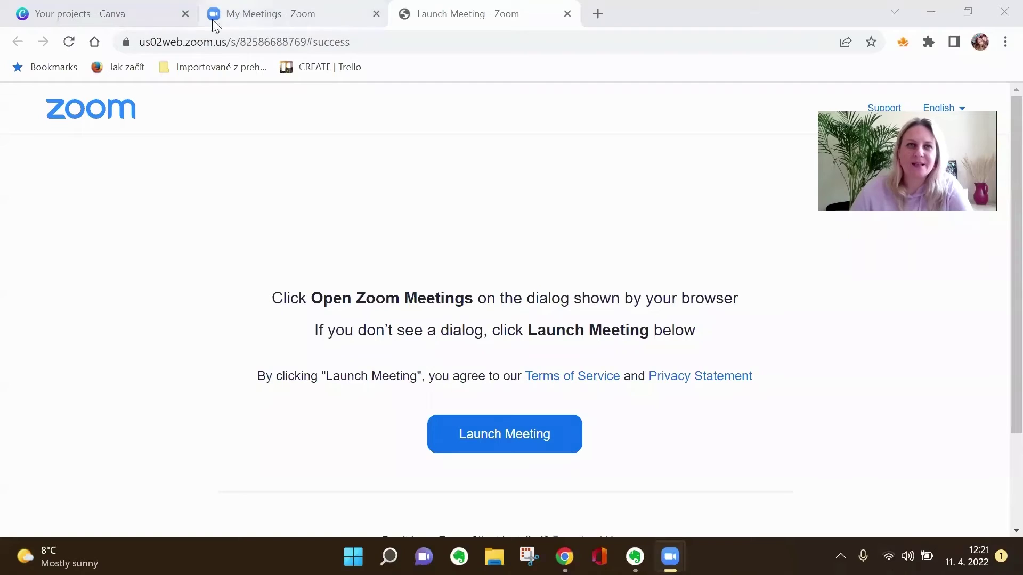
# - Switch the browser from the Zoom launch page to the 'Your projects - Canva' tab
pyautogui.click(121, 21)
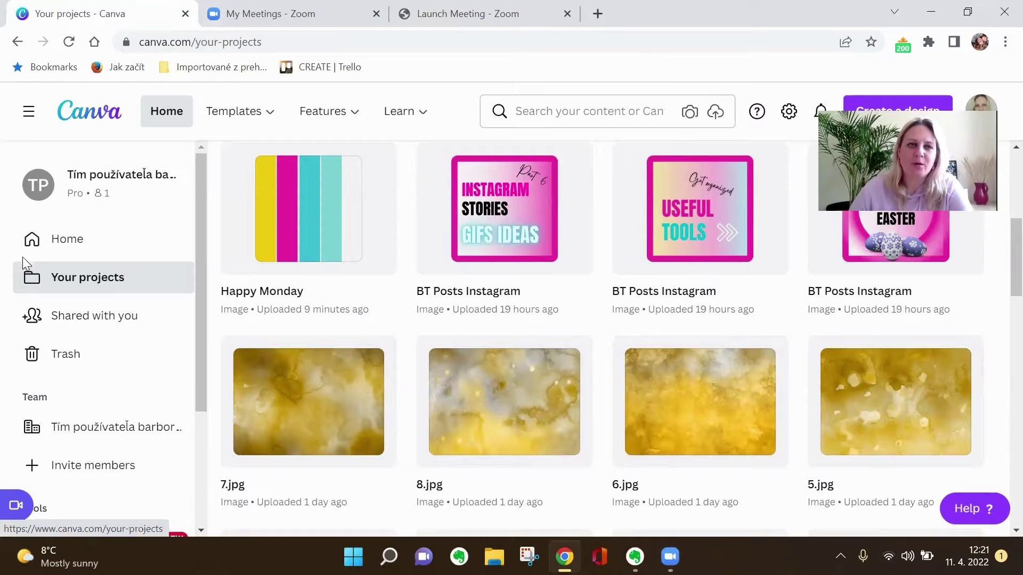
pyautogui.scroll(5, 318, 323)
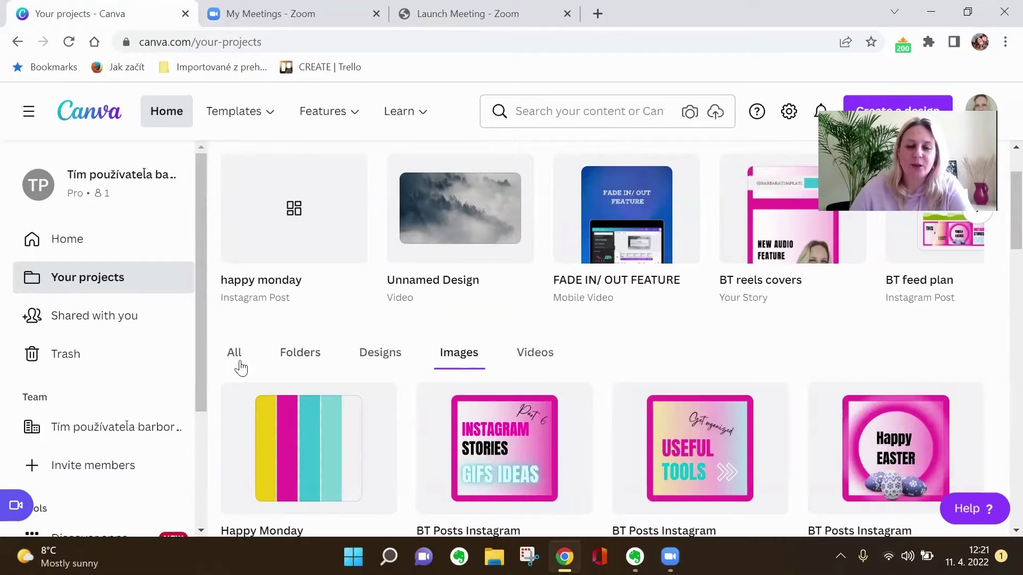
pyautogui.click(293, 357)
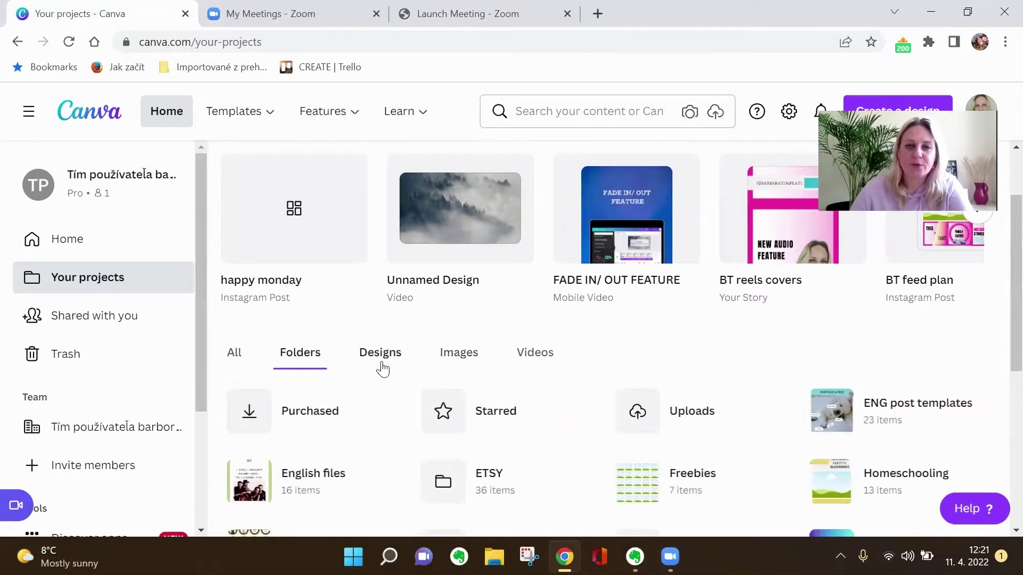
pyautogui.click(381, 357)
pyautogui.click(541, 361)
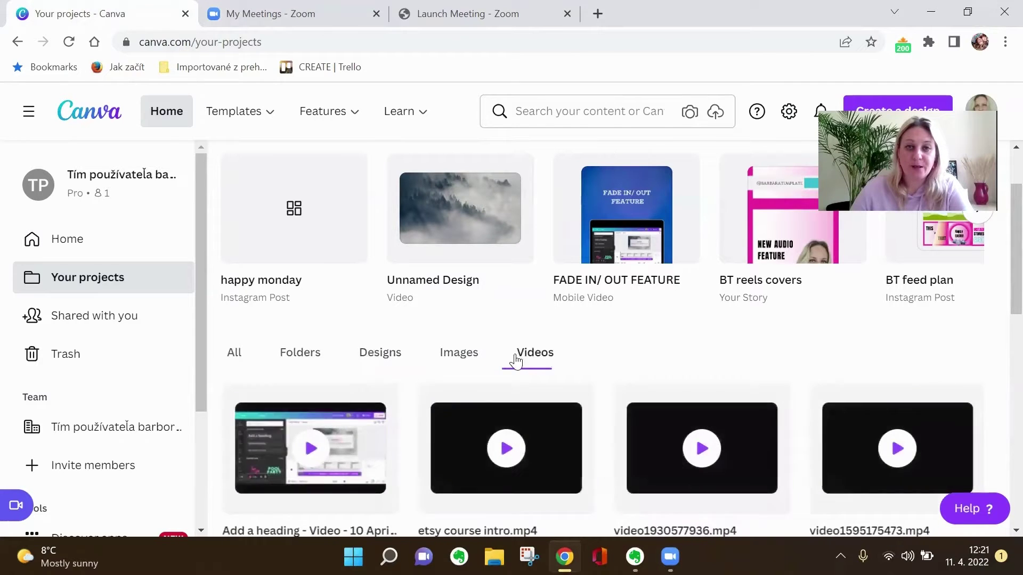
pyautogui.click(469, 362)
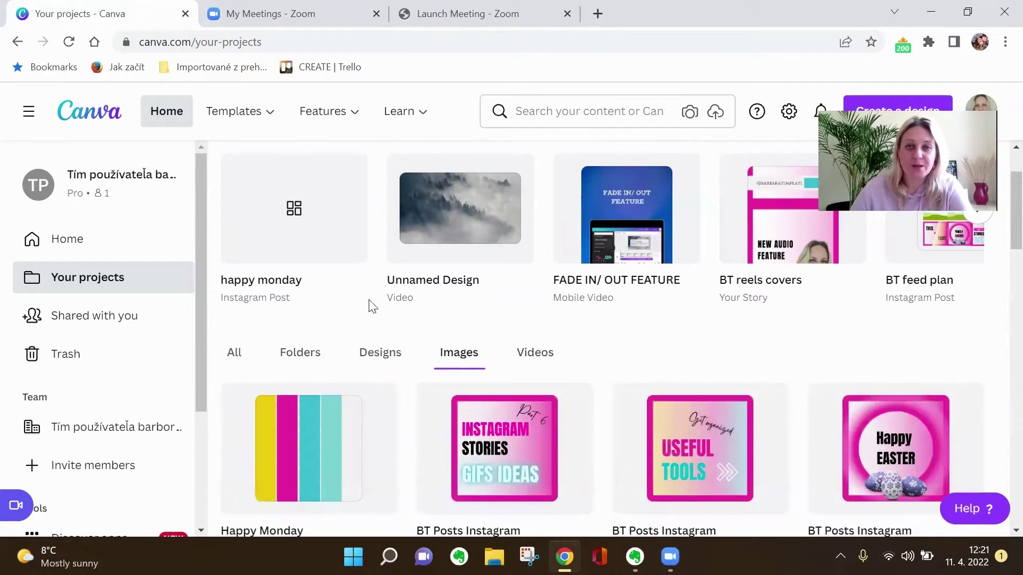
pyautogui.scroll(-5, 632, 393)
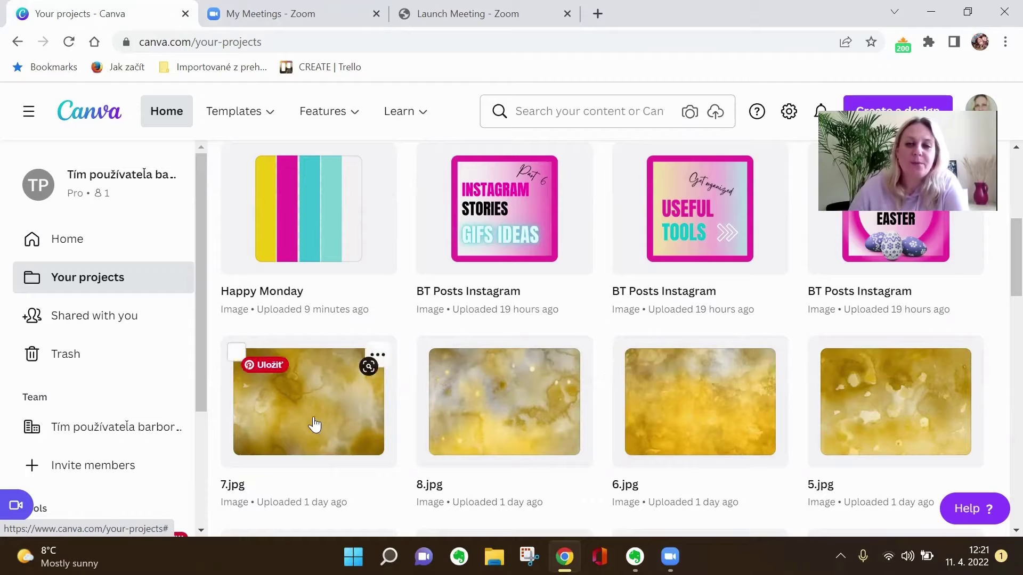
pyautogui.scroll(-3, 330, 423)
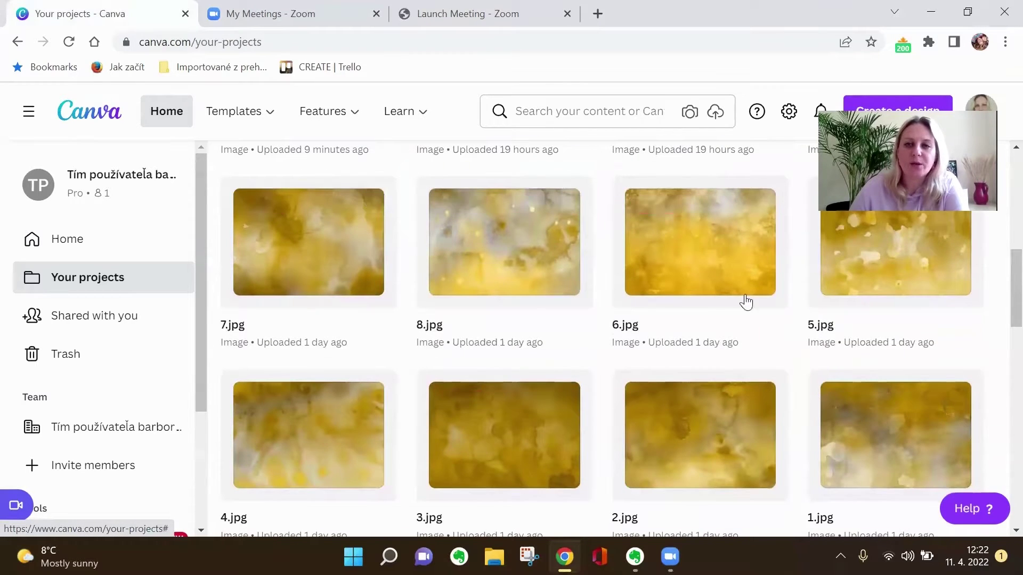
pyautogui.scroll(1, 461, 432)
pyautogui.scroll(1, 462, 433)
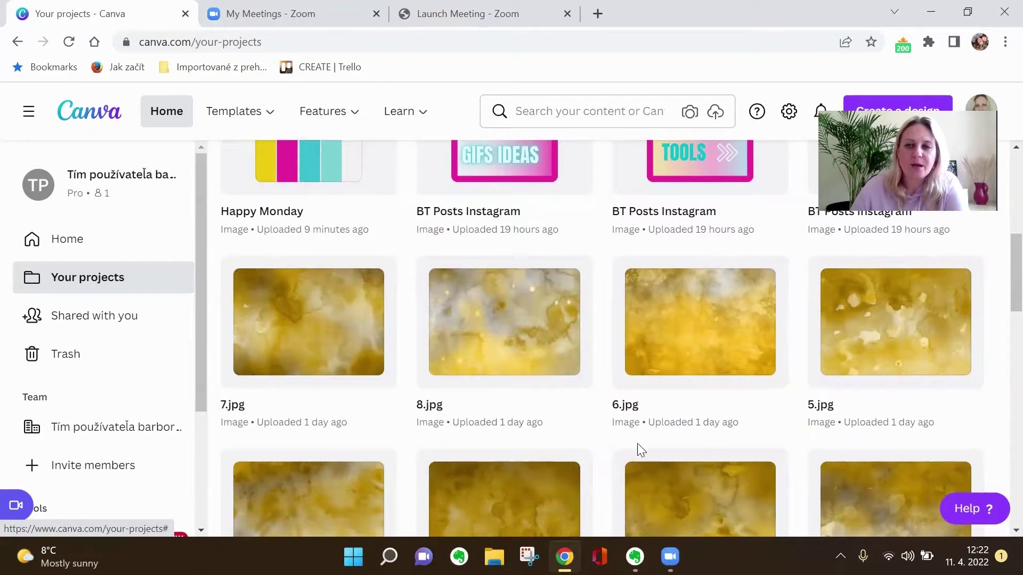
pyautogui.scroll(-3, 607, 464)
pyautogui.scroll(4, 607, 467)
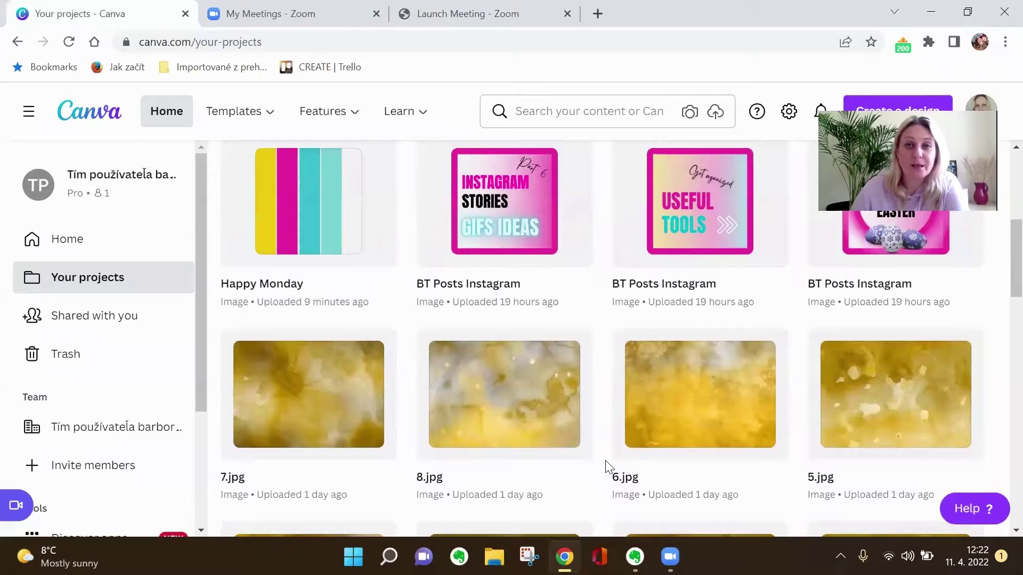
pyautogui.scroll(-1, 607, 467)
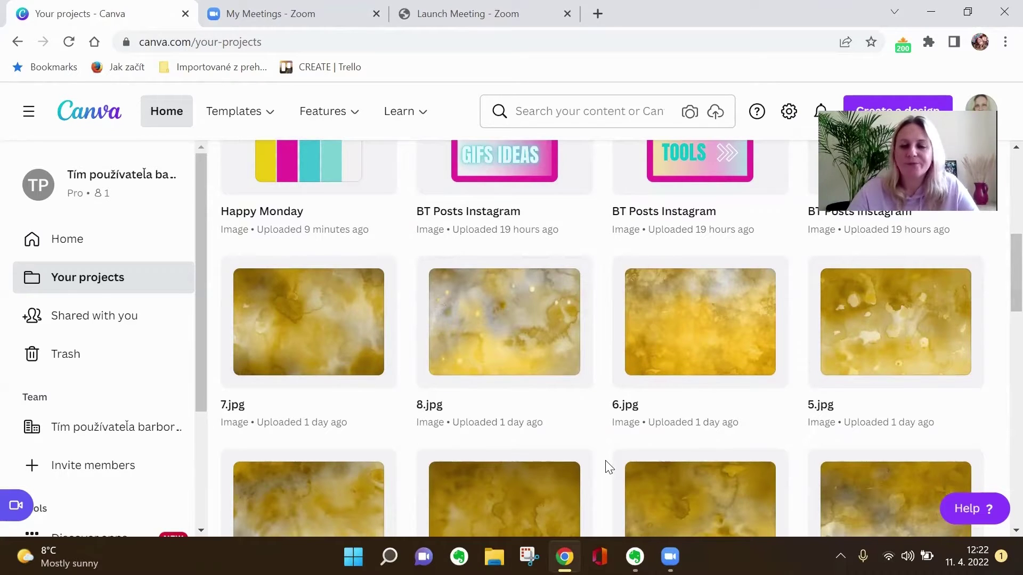
# - Give 7.jpg the tags gold, background and yellow, save them, and return to Your projects
pyautogui.click(289, 333)
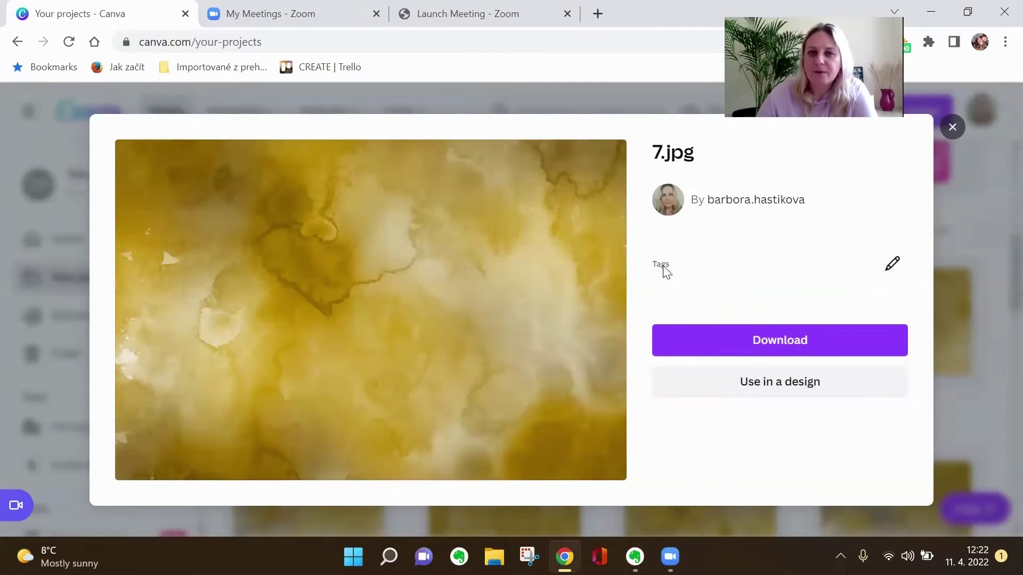
pyautogui.click(892, 266)
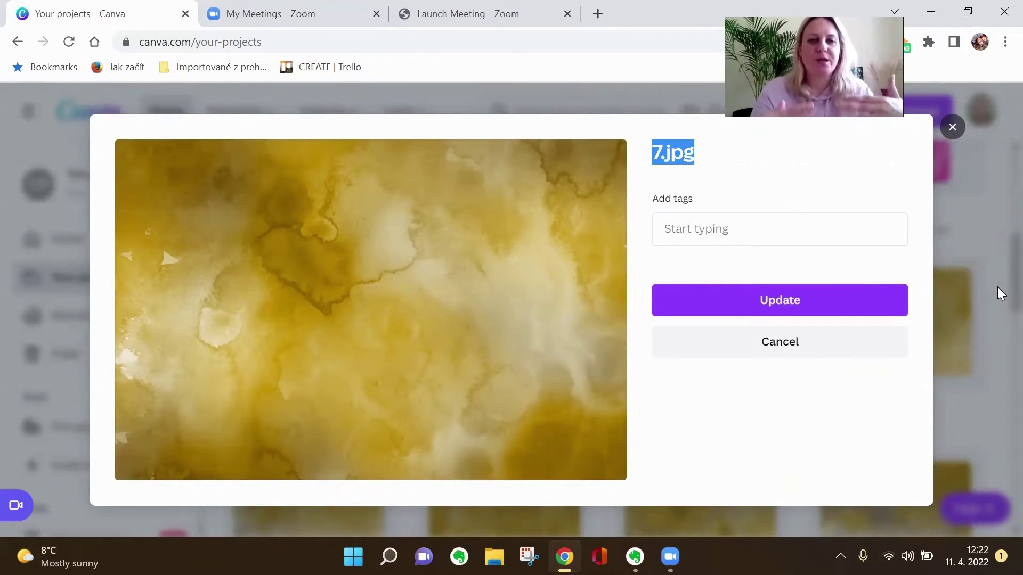
pyautogui.write('gold')
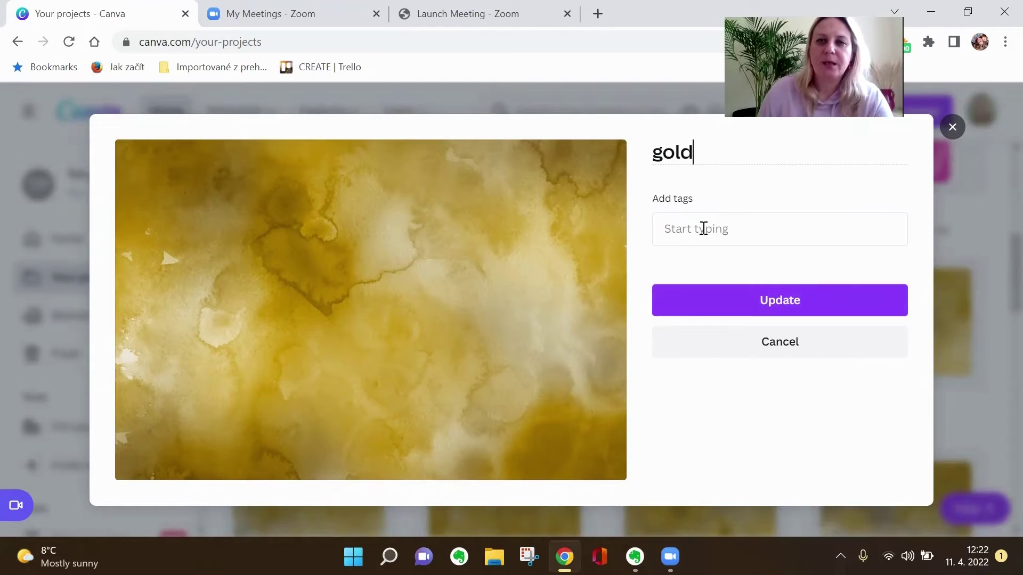
pyautogui.write('gold')
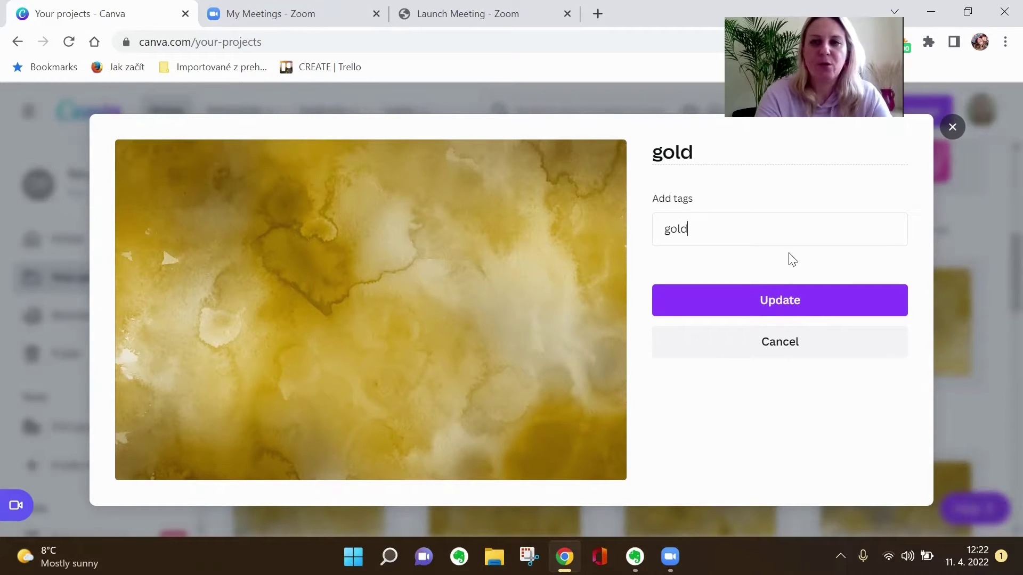
pyautogui.press('Return')
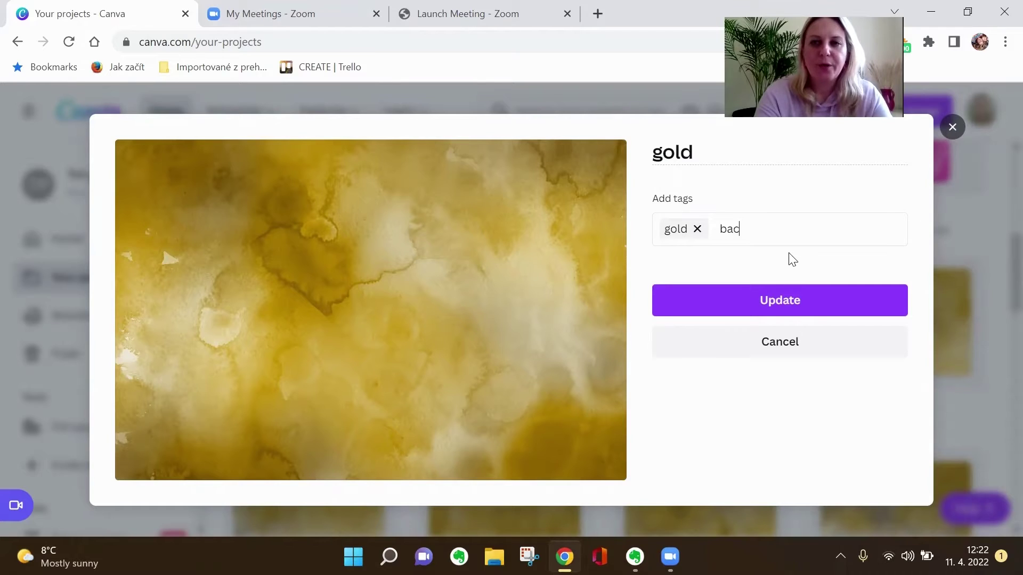
pyautogui.press('Return')
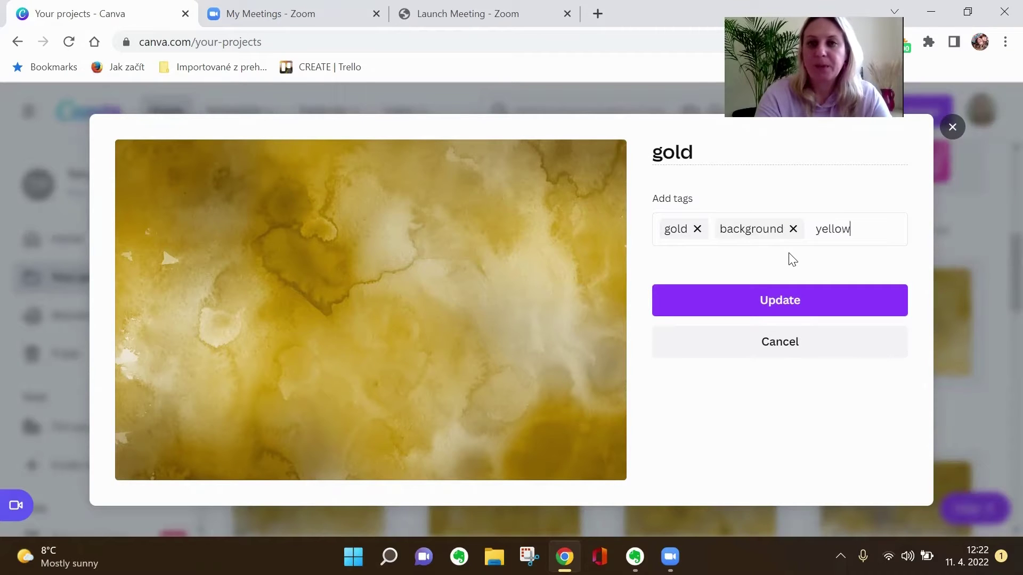
pyautogui.press('Return')
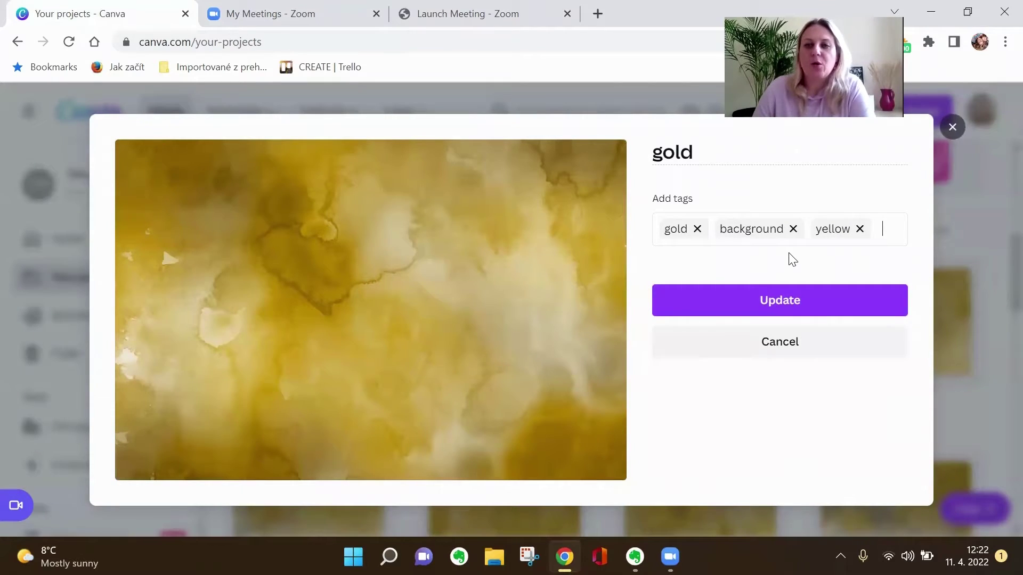
pyautogui.click(782, 312)
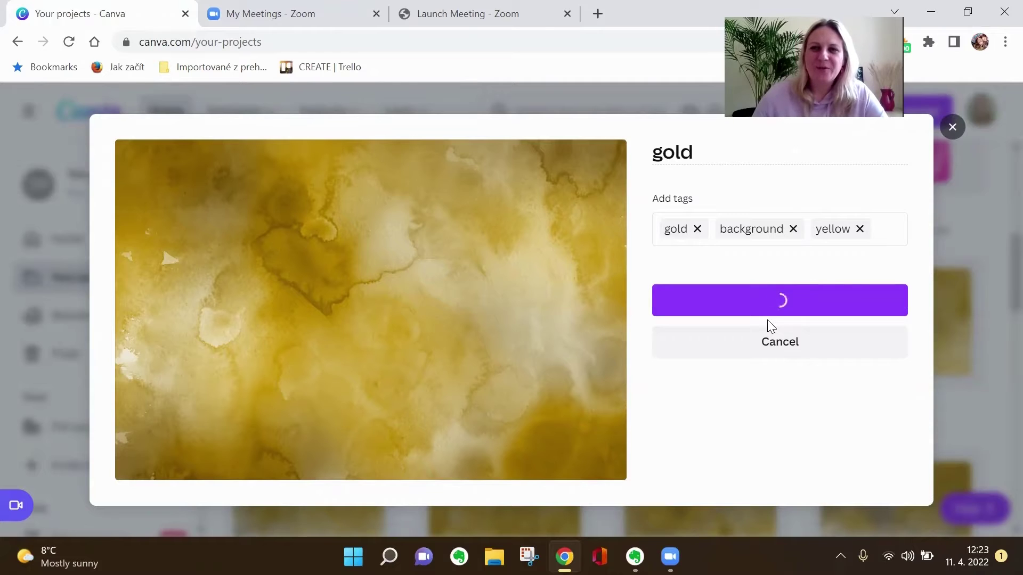
pyautogui.click(954, 128)
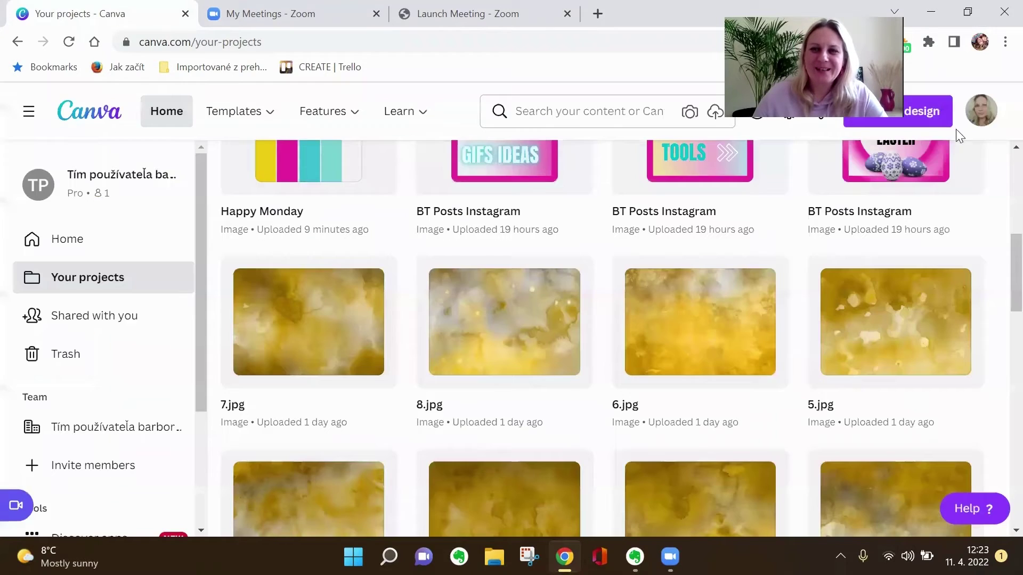
# - Recheck 7.jpg's tags, then tag 8.jpg with gold and yellow and save
pyautogui.click(344, 347)
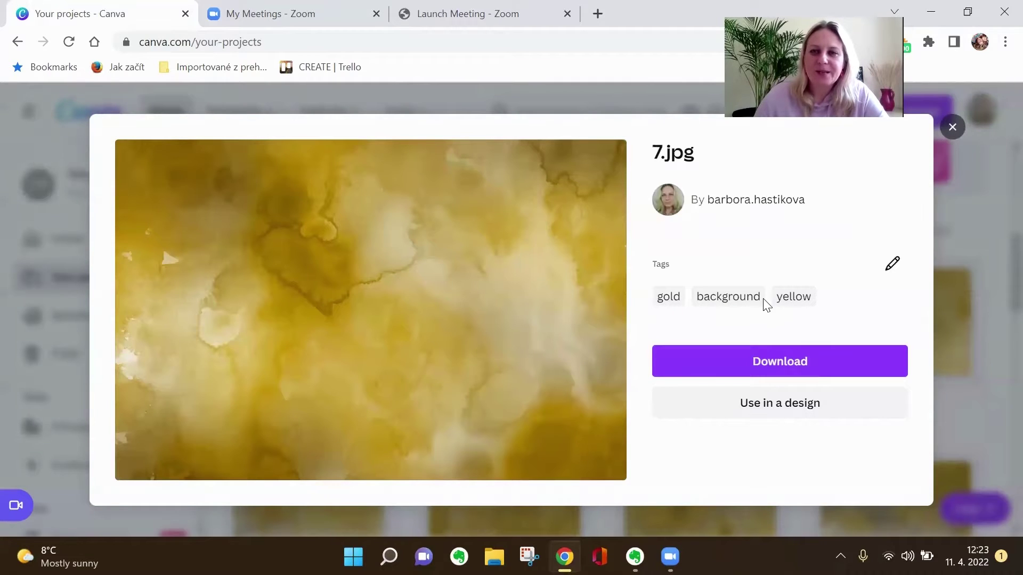
pyautogui.click(949, 127)
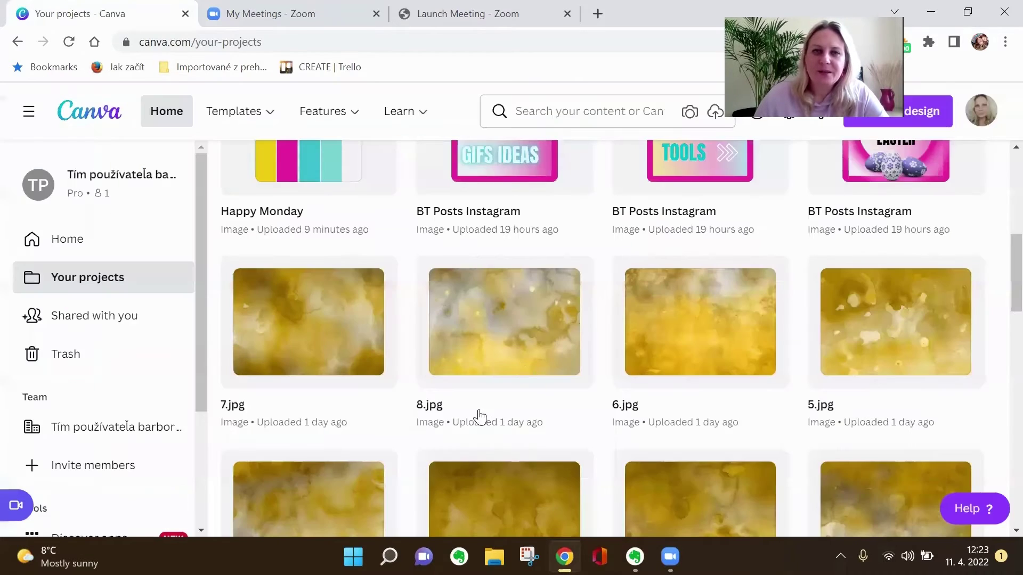
pyautogui.click(526, 357)
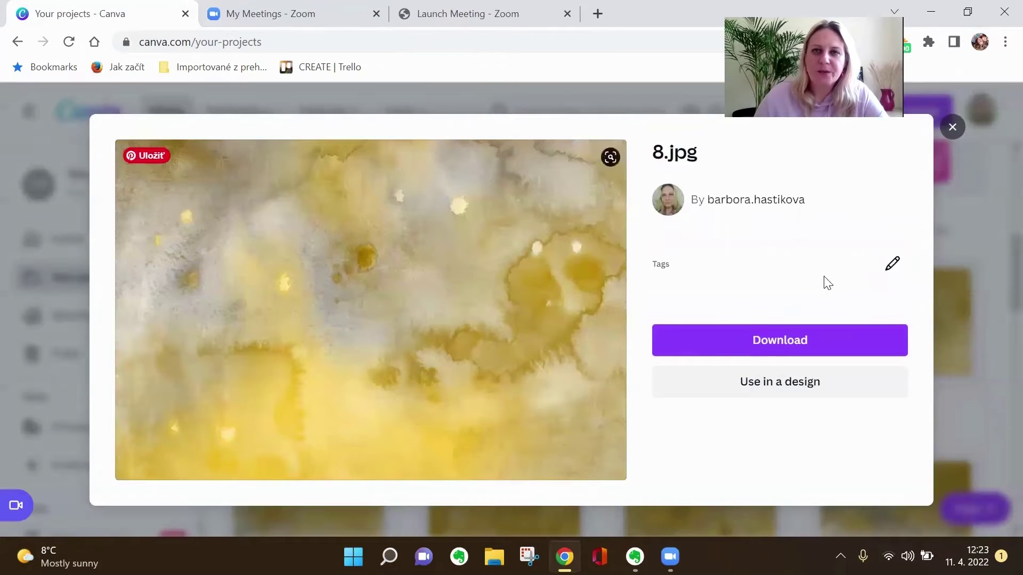
pyautogui.click(894, 267)
pyautogui.click(729, 228)
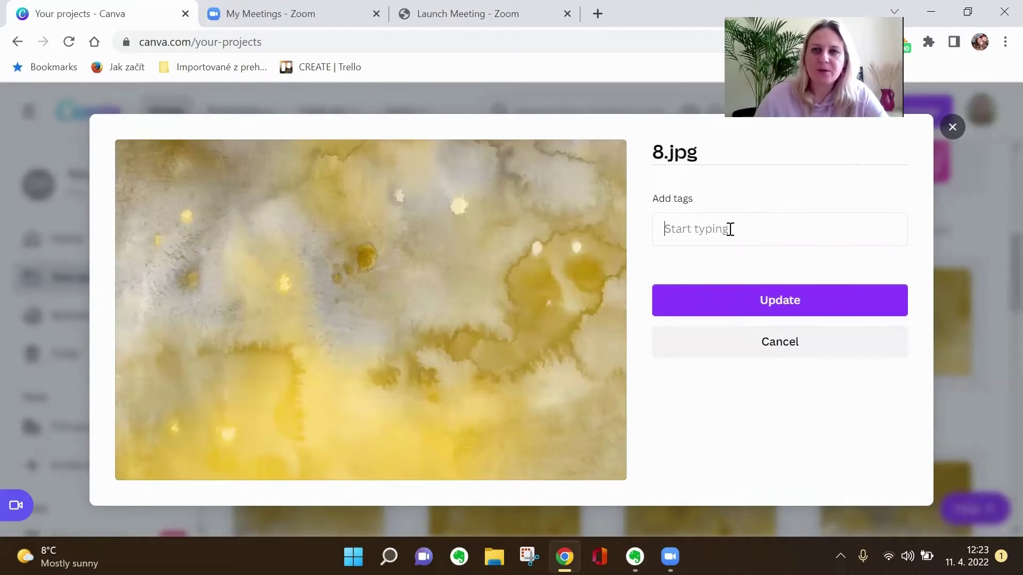
pyautogui.write('g')
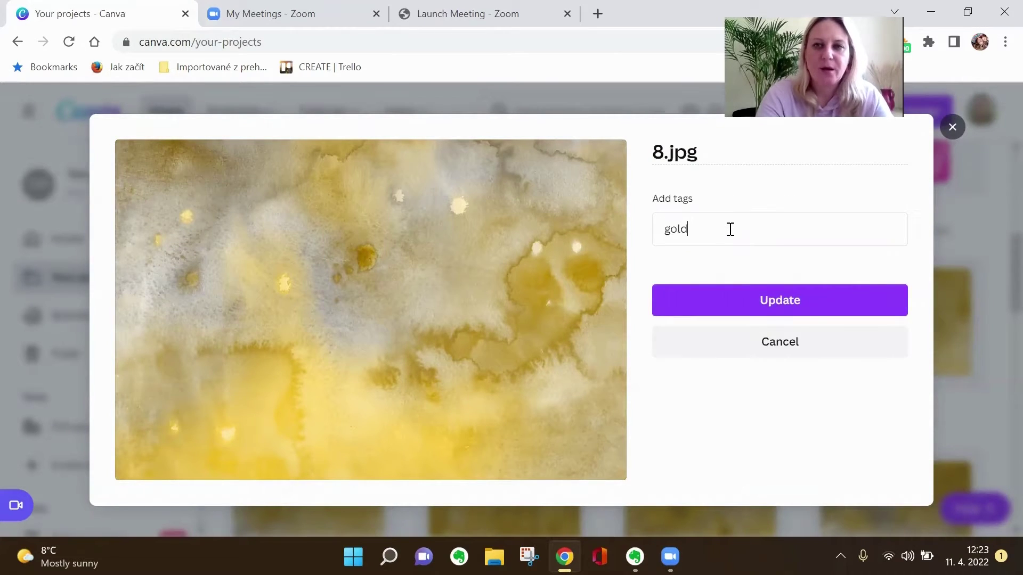
pyautogui.write('old')
pyautogui.press('Return')
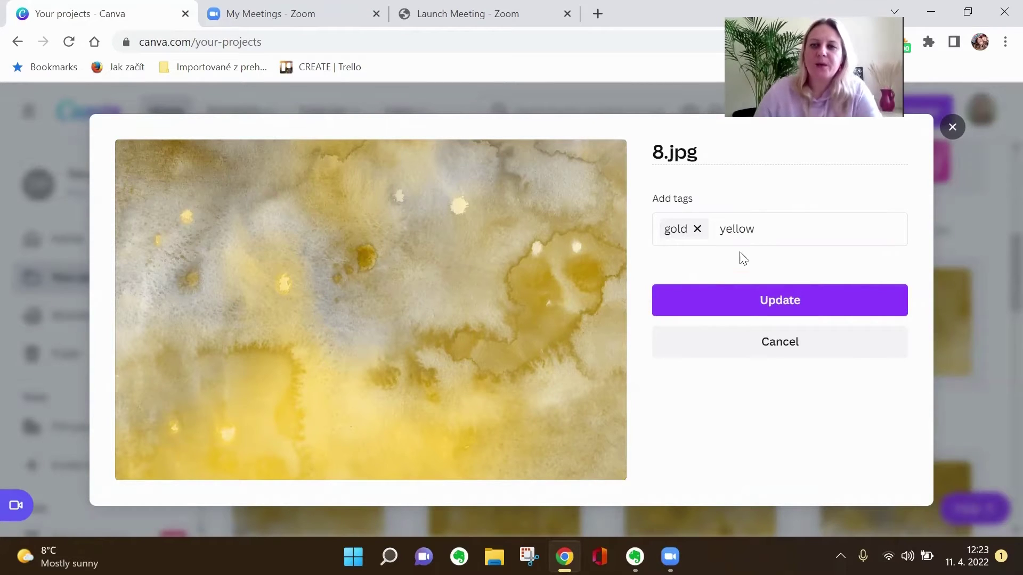
pyautogui.press('Return')
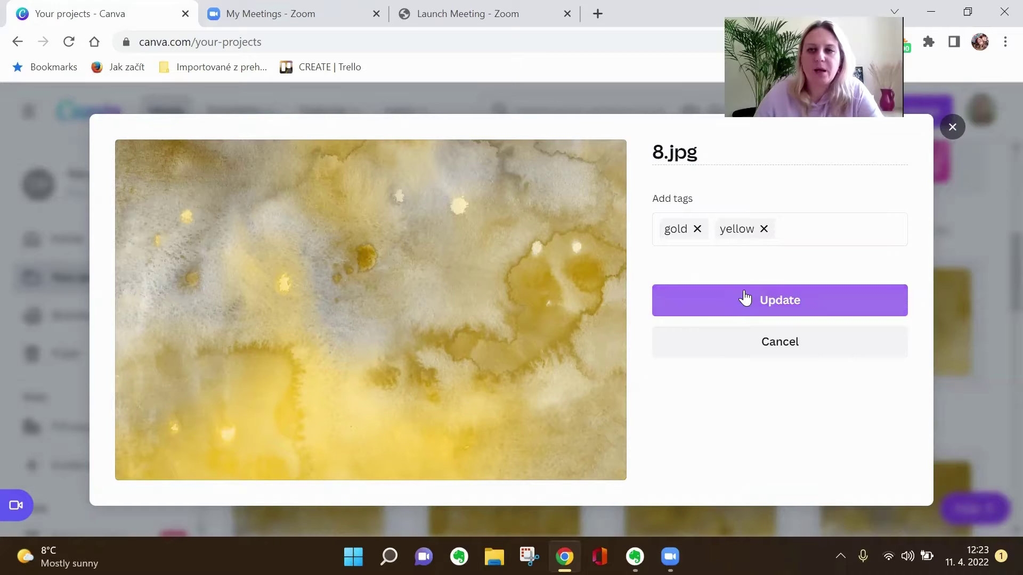
pyautogui.click(740, 308)
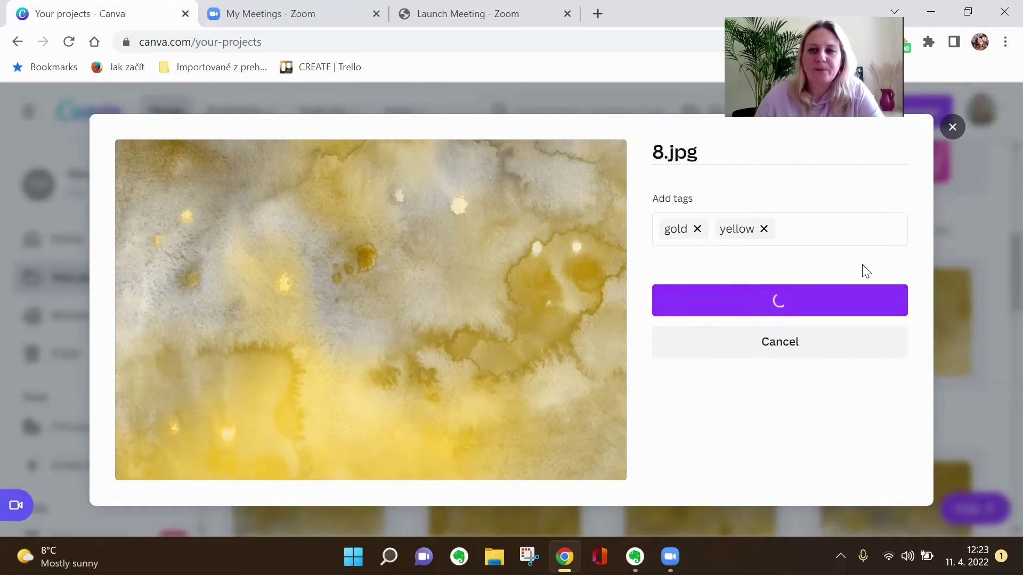
pyautogui.click(953, 126)
# - Add a gold tag to 6.jpg and save it
pyautogui.click(668, 354)
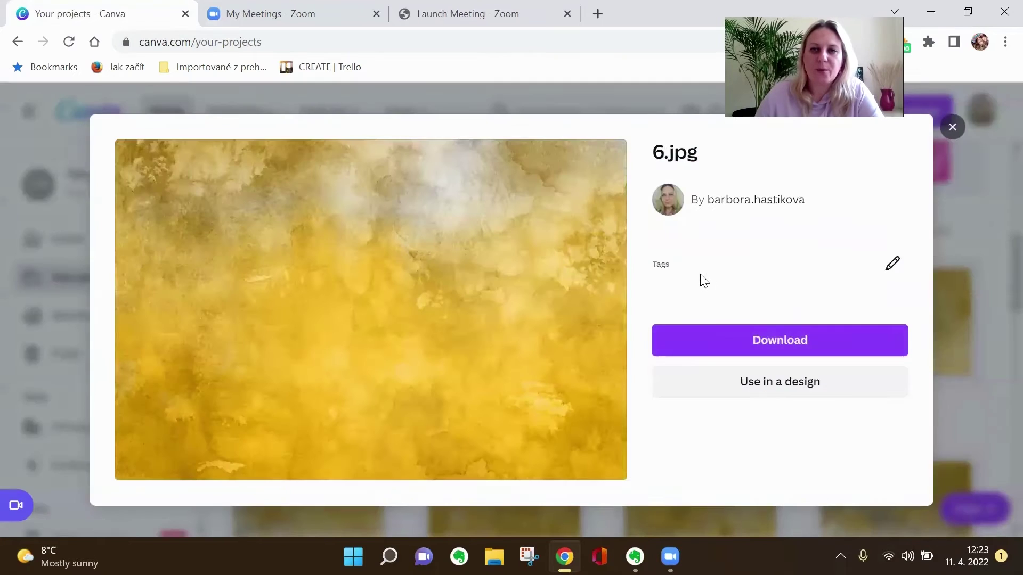
pyautogui.click(895, 265)
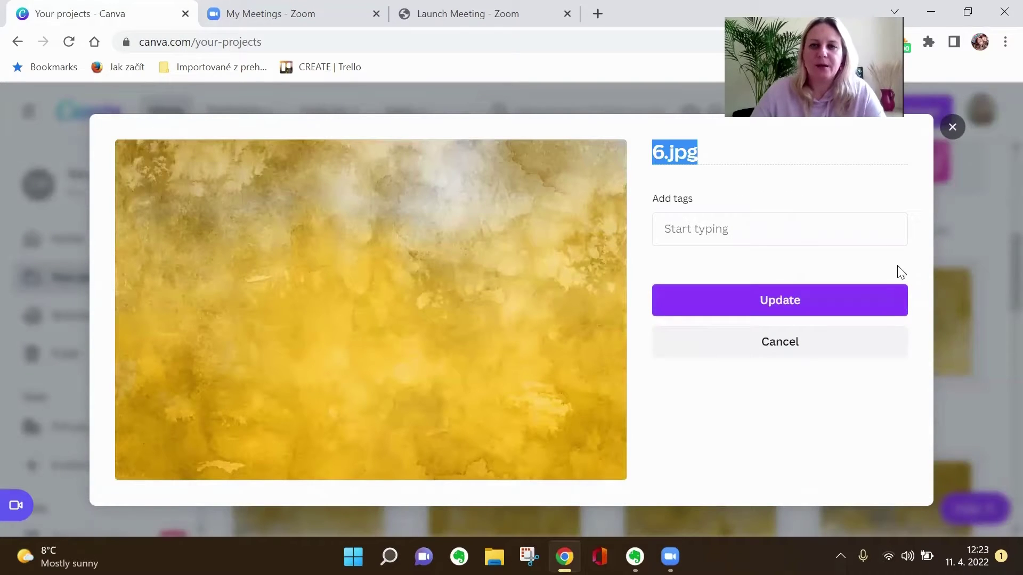
pyautogui.click(776, 230)
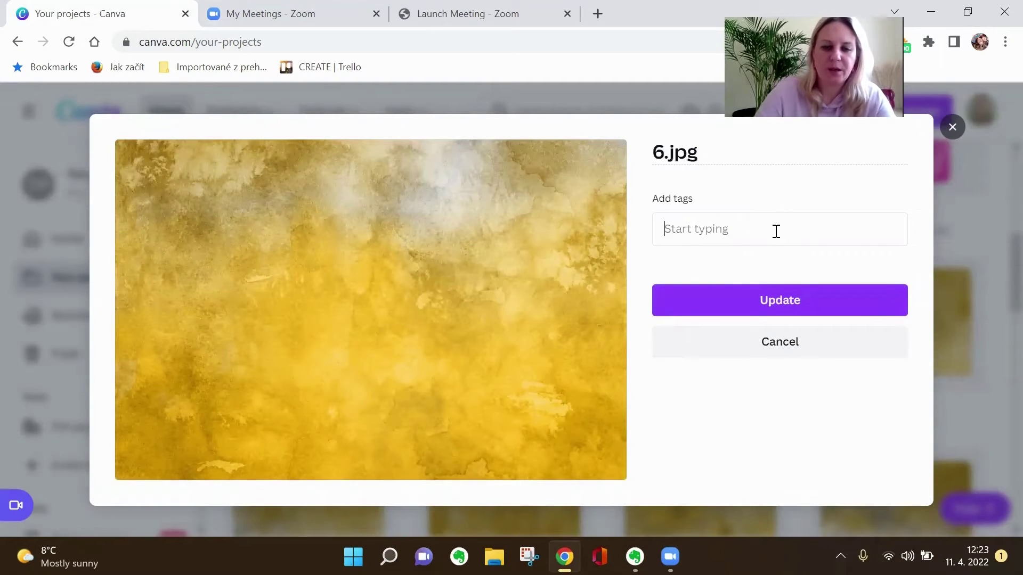
pyautogui.write('gold')
pyautogui.press('Return')
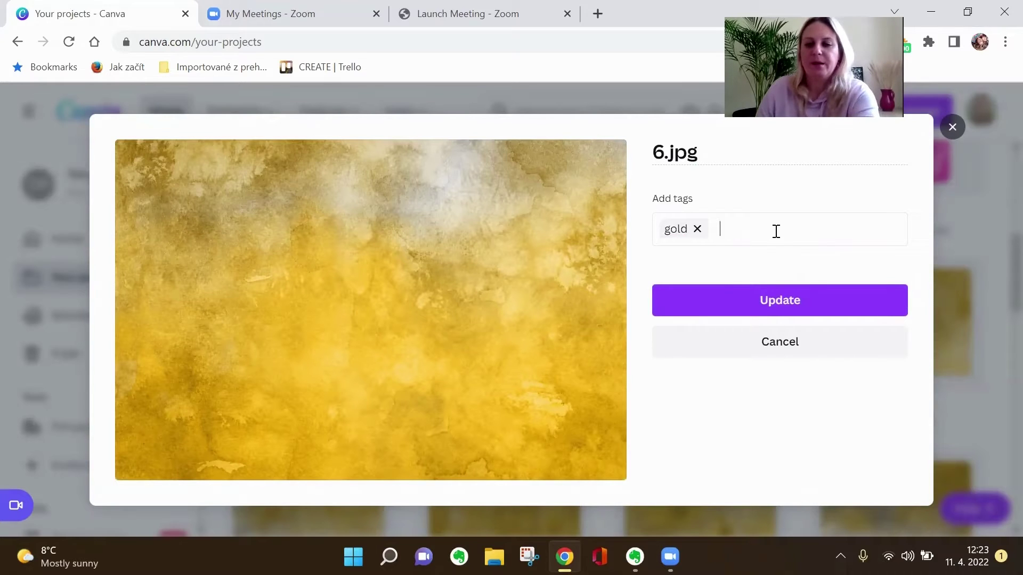
pyautogui.click(778, 301)
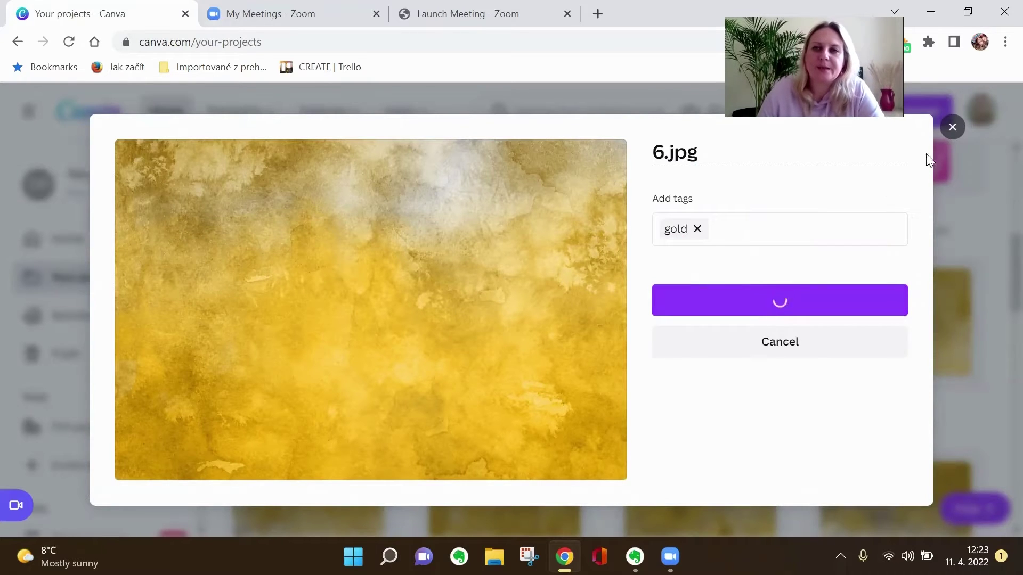
pyautogui.click(952, 129)
# - Review the saved tags on 8.jpg and 6.jpg, ending back on Your projects
pyautogui.click(463, 354)
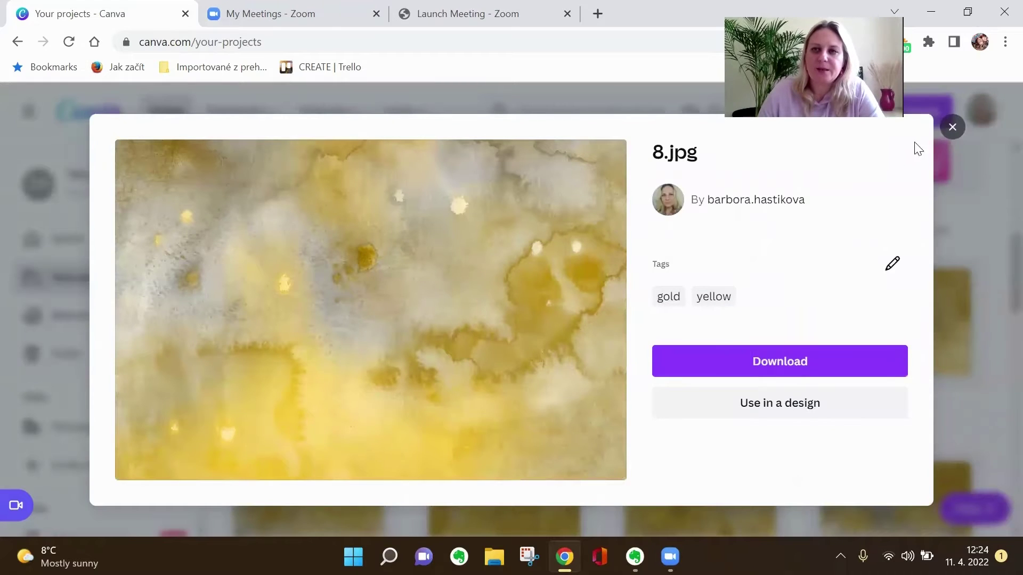
pyautogui.click(952, 128)
pyautogui.click(685, 360)
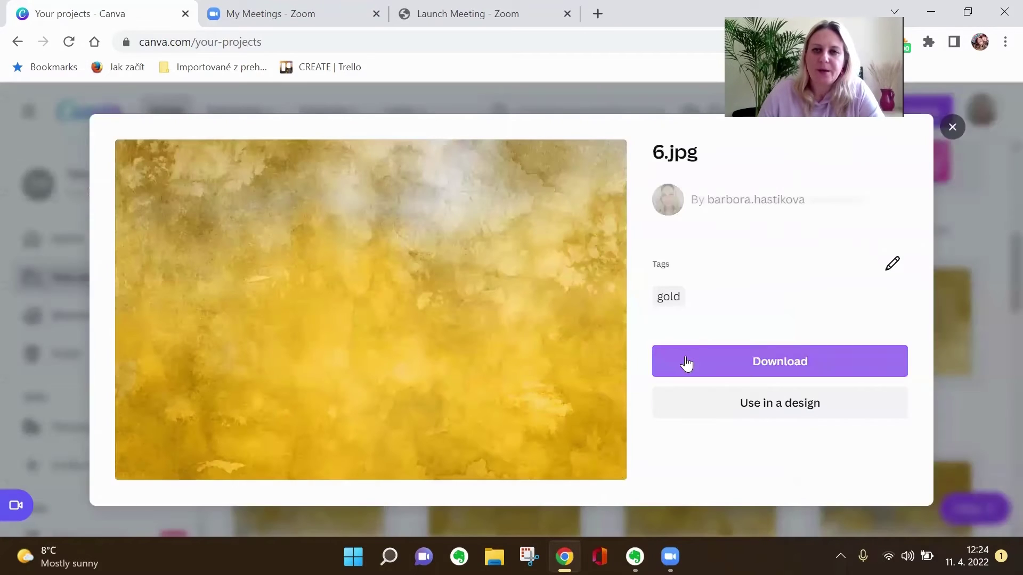
pyautogui.click(951, 128)
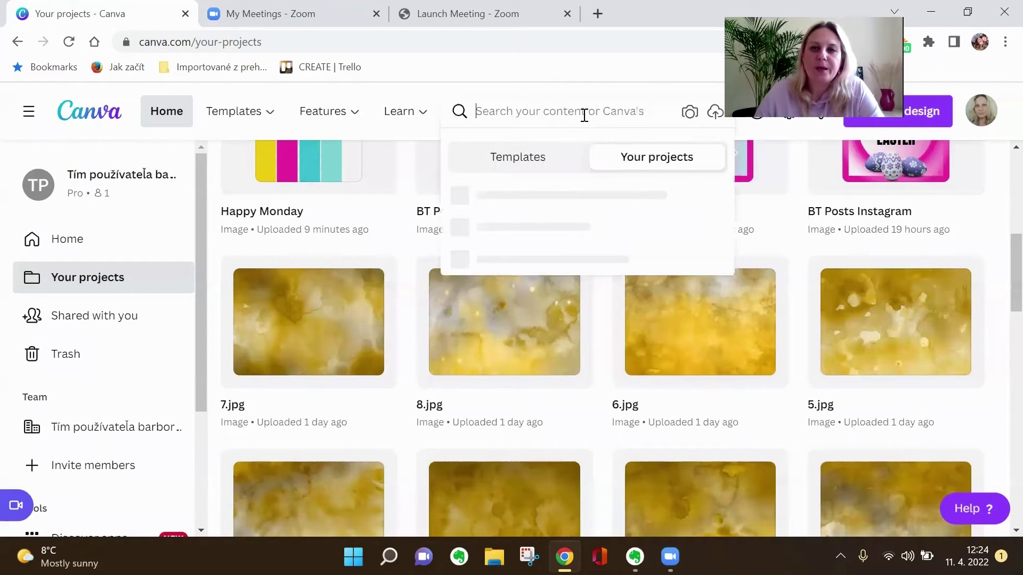
# - Create a blank Instagram Post from the 'instagram post' template search and show Uploads
pyautogui.click(555, 169)
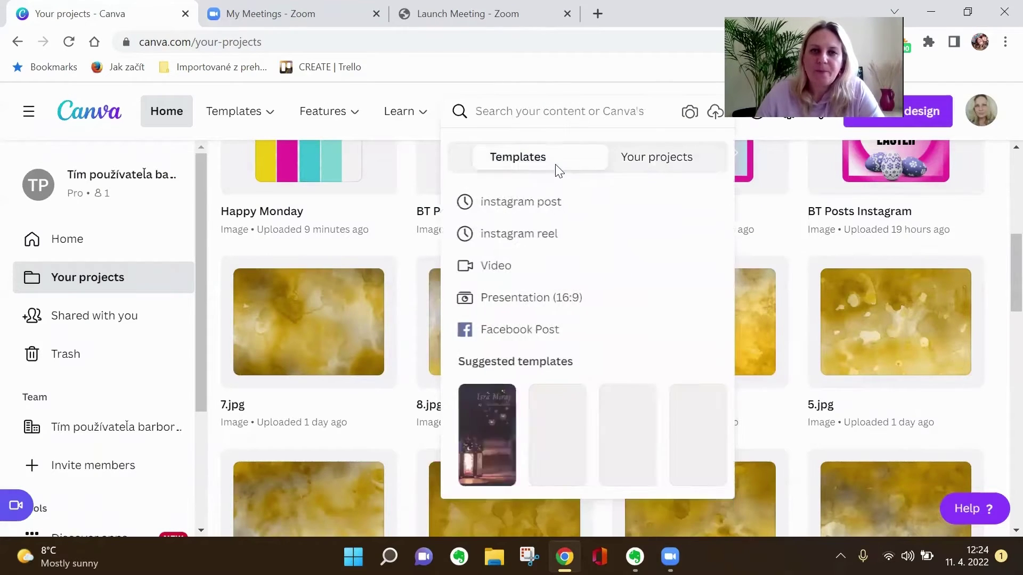
pyautogui.click(520, 204)
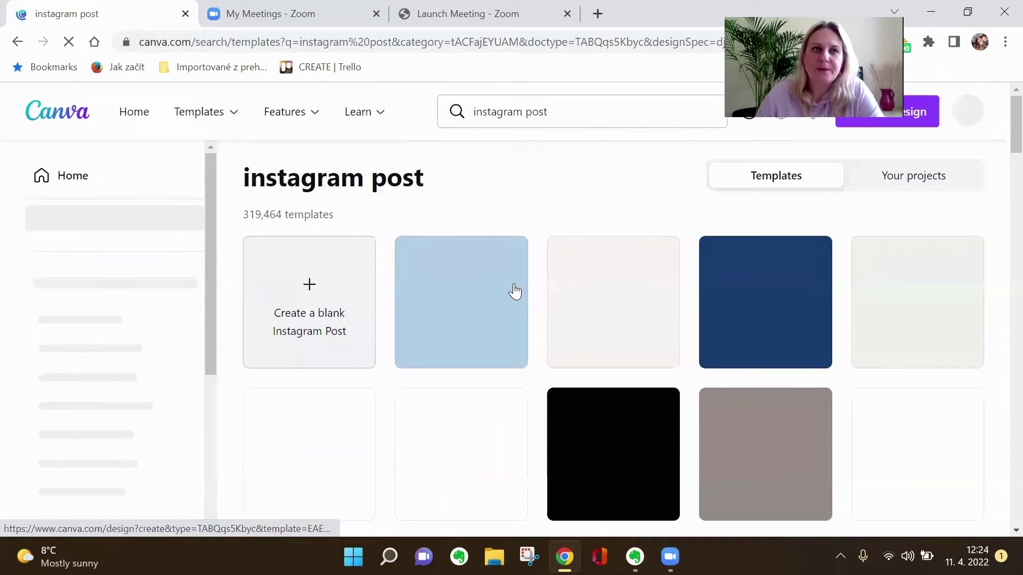
pyautogui.click(320, 313)
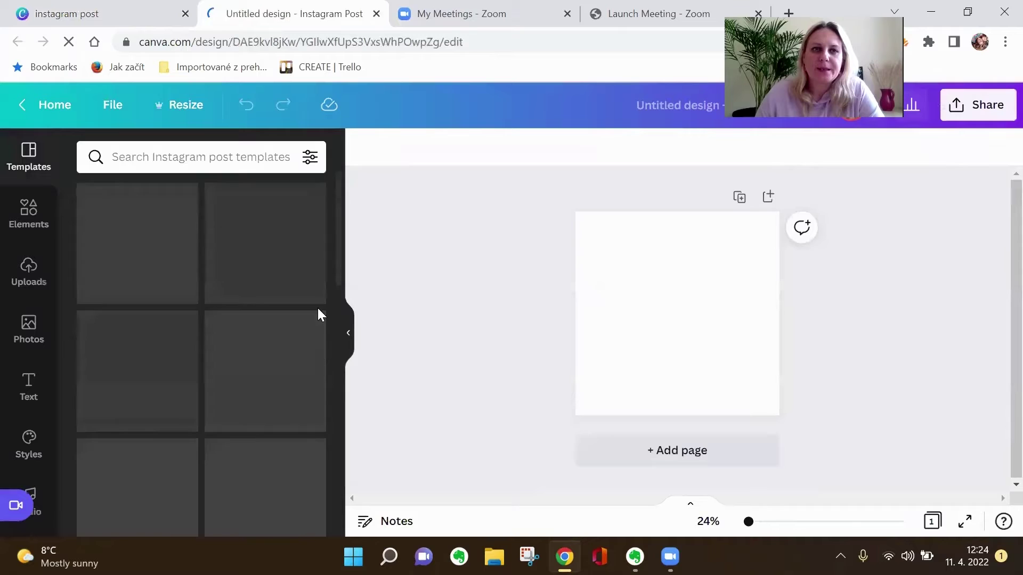
pyautogui.scroll(-3, 217, 358)
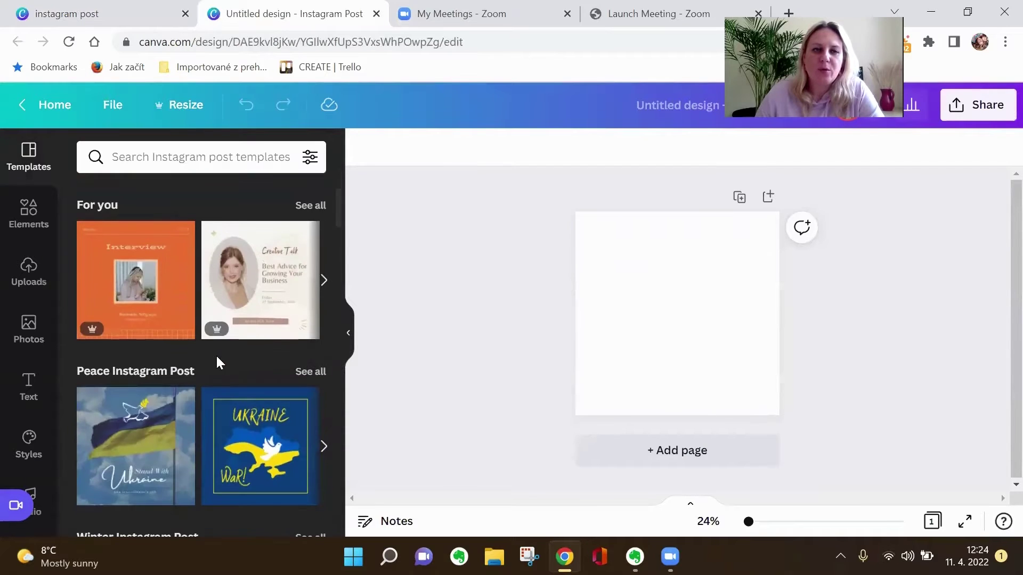
pyautogui.click(30, 281)
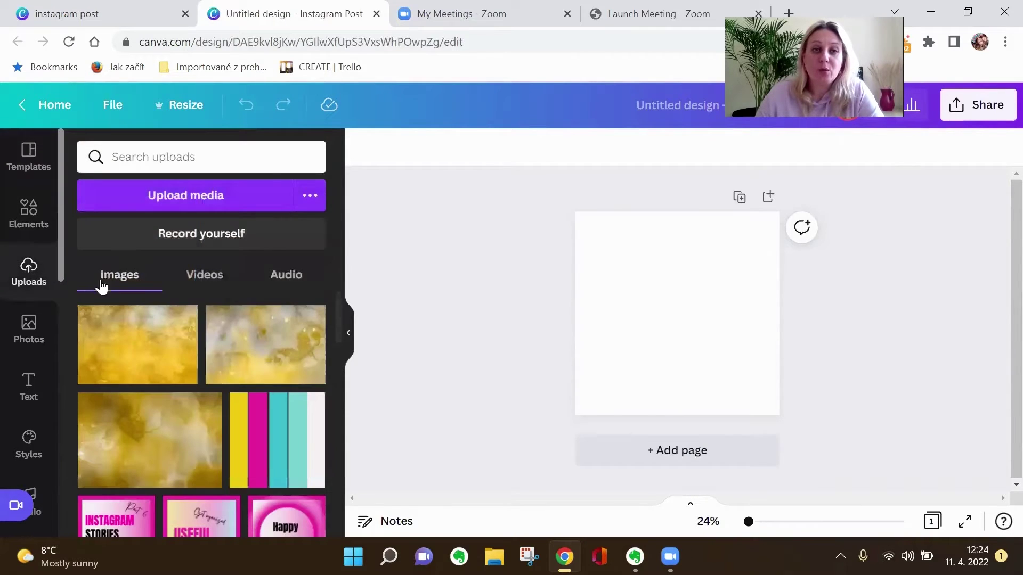
# - Add 6.jpg near the top of the page, enlarge it slightly, and zoom to 42%
pyautogui.click(160, 350)
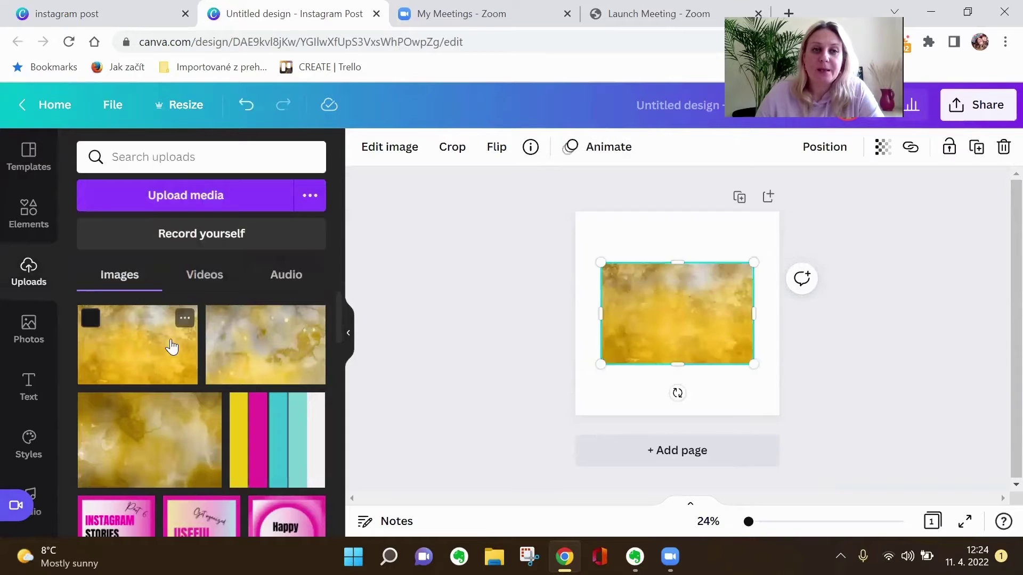
pyautogui.moveTo(679, 322); pyautogui.dragTo(672, 295)
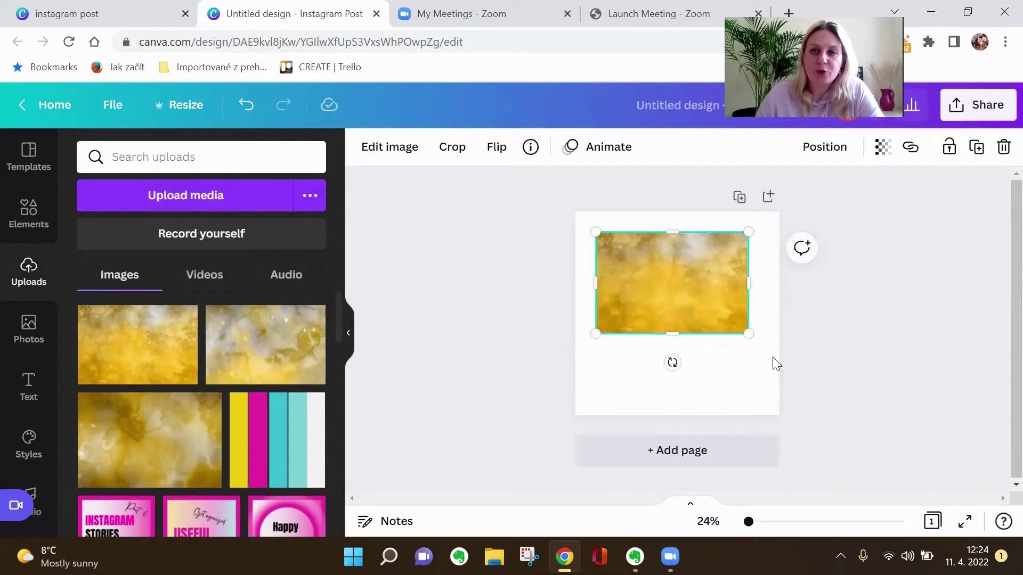
pyautogui.moveTo(753, 335); pyautogui.dragTo(766, 345)
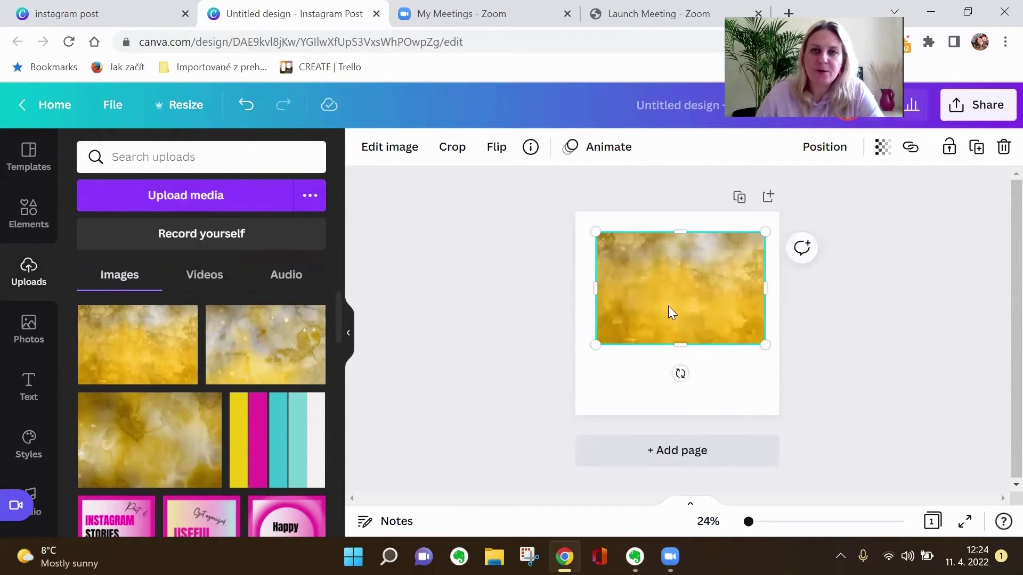
pyautogui.moveTo(669, 307); pyautogui.dragTo(669, 317)
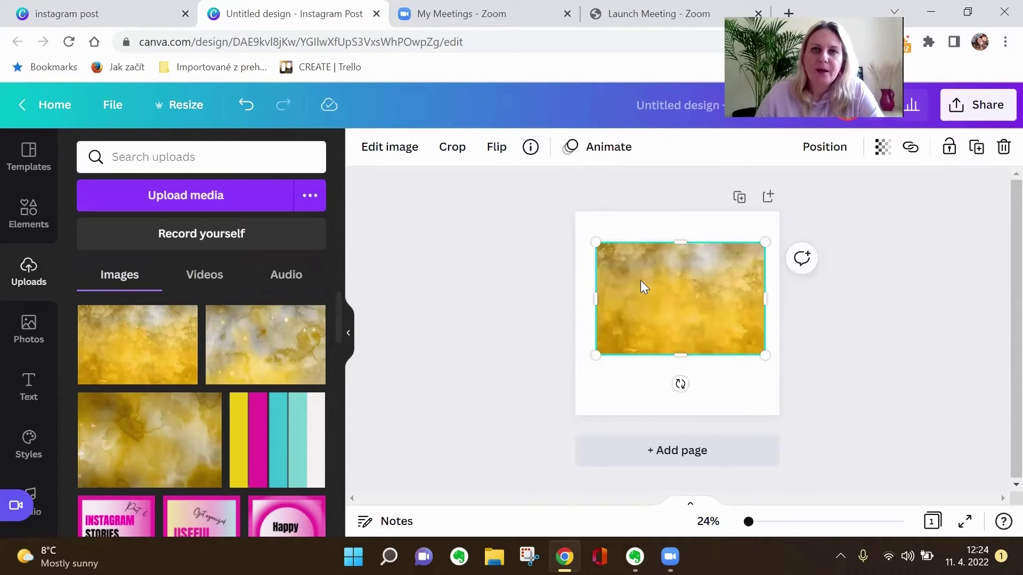
pyautogui.click(531, 147)
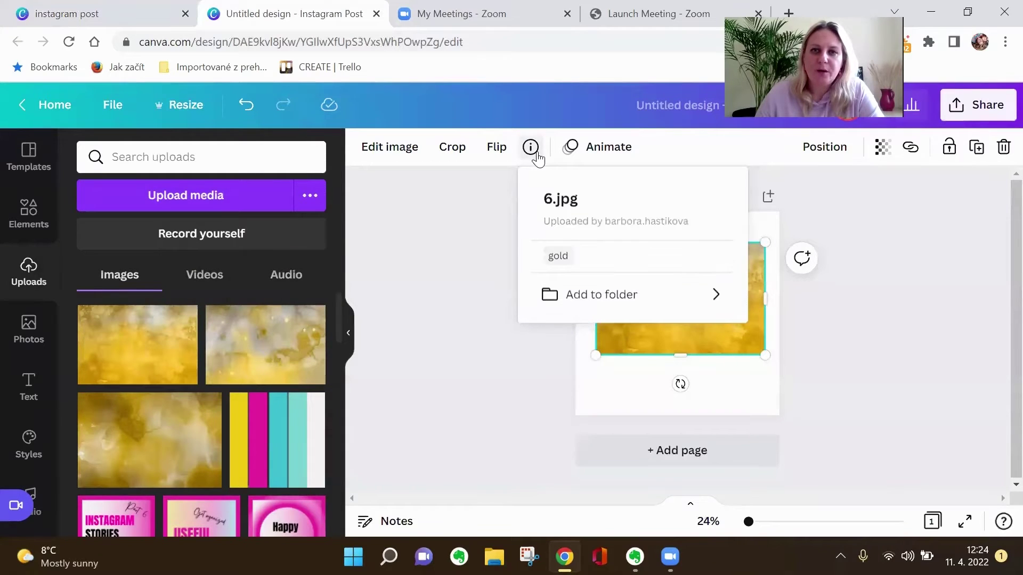
pyautogui.click(721, 392)
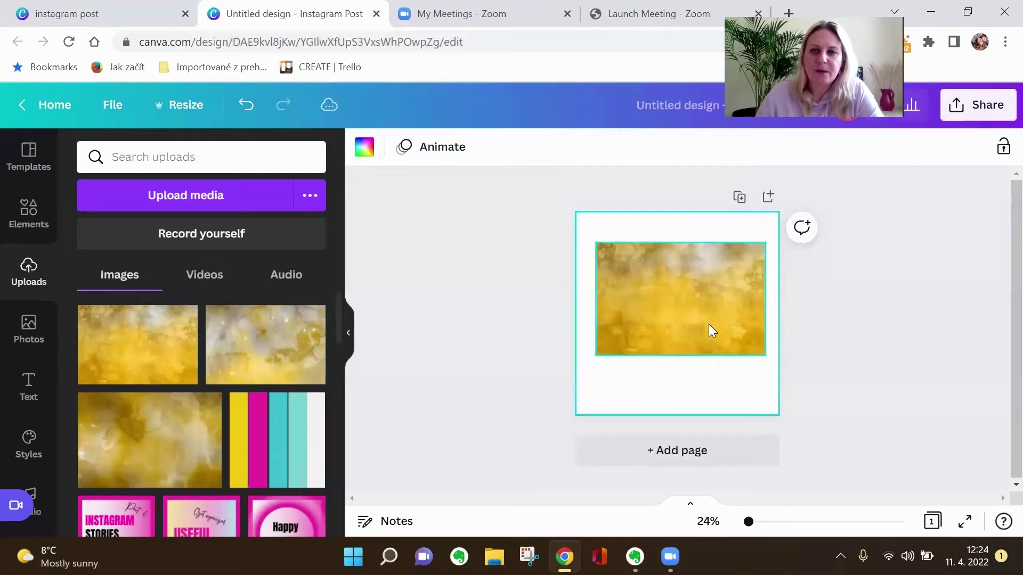
pyautogui.click(707, 322)
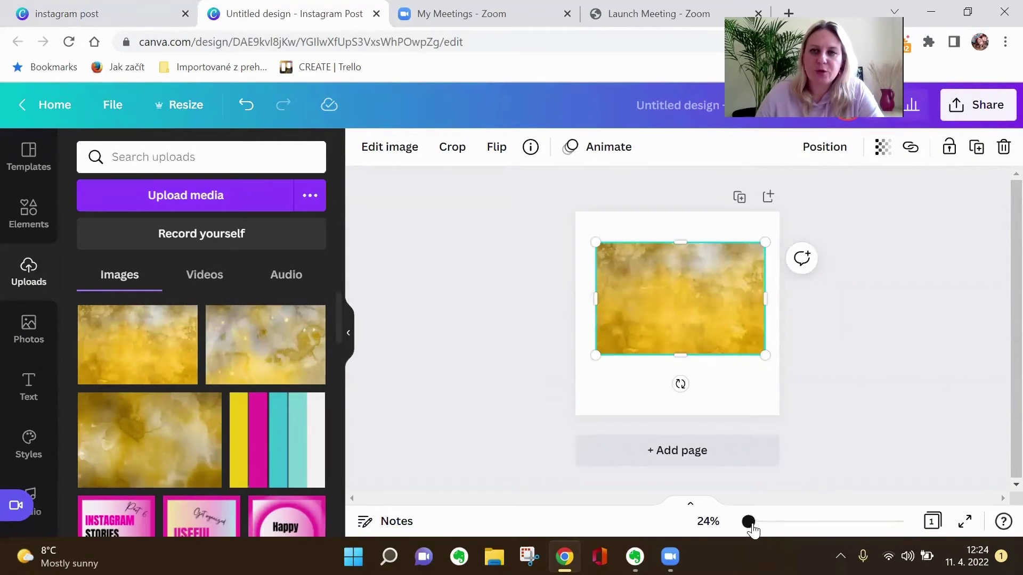
pyautogui.moveTo(750, 523); pyautogui.dragTo(755, 523)
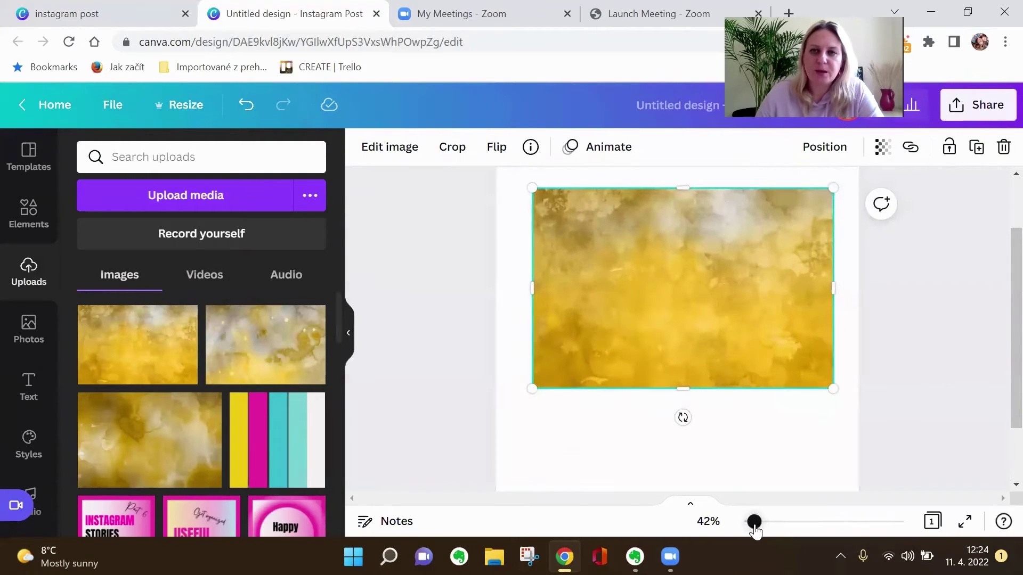
# - Search photos via 6.jpg's gold info tag, then go back to Uploads
pyautogui.click(531, 149)
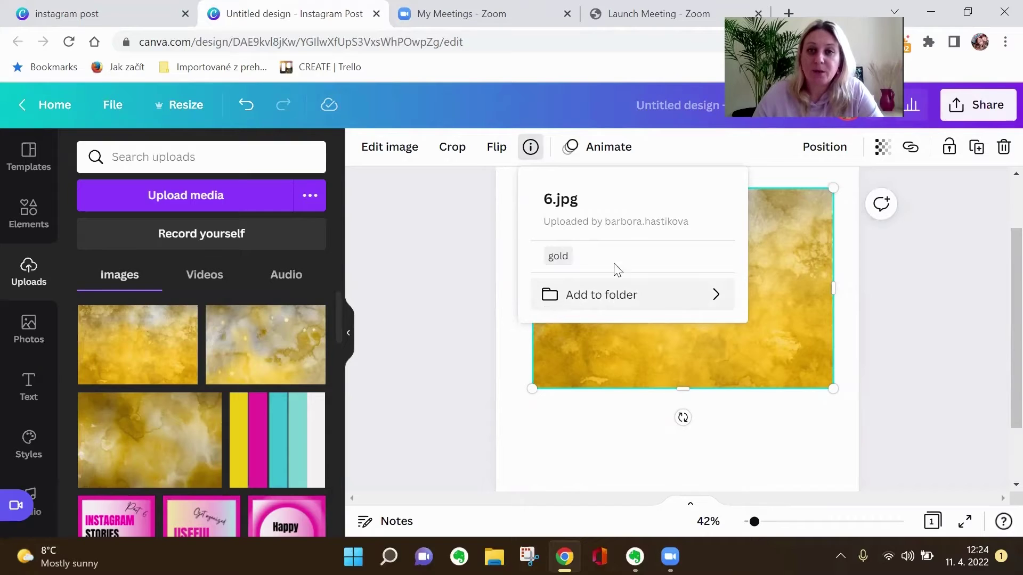
pyautogui.click(558, 257)
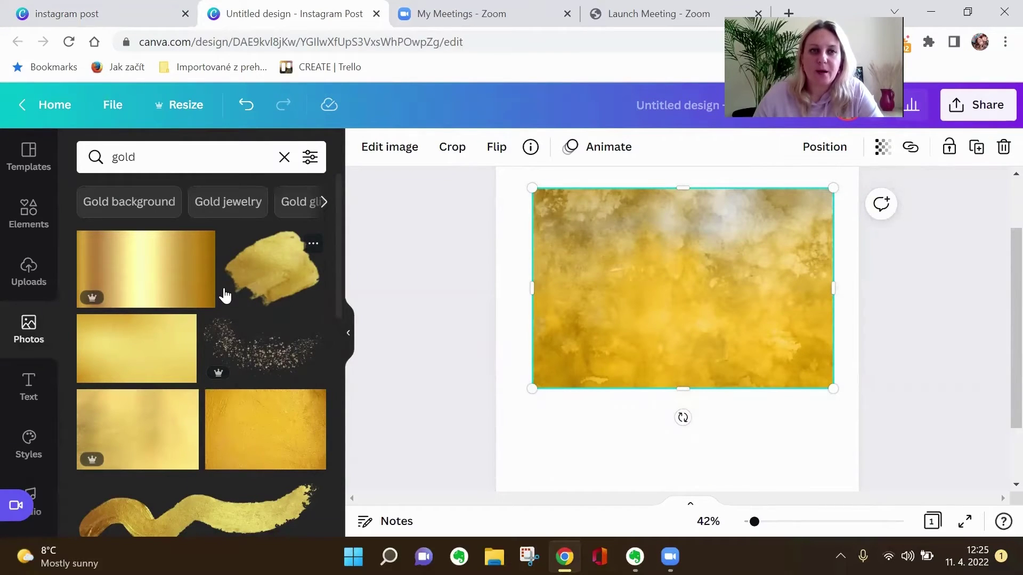
pyautogui.click(33, 274)
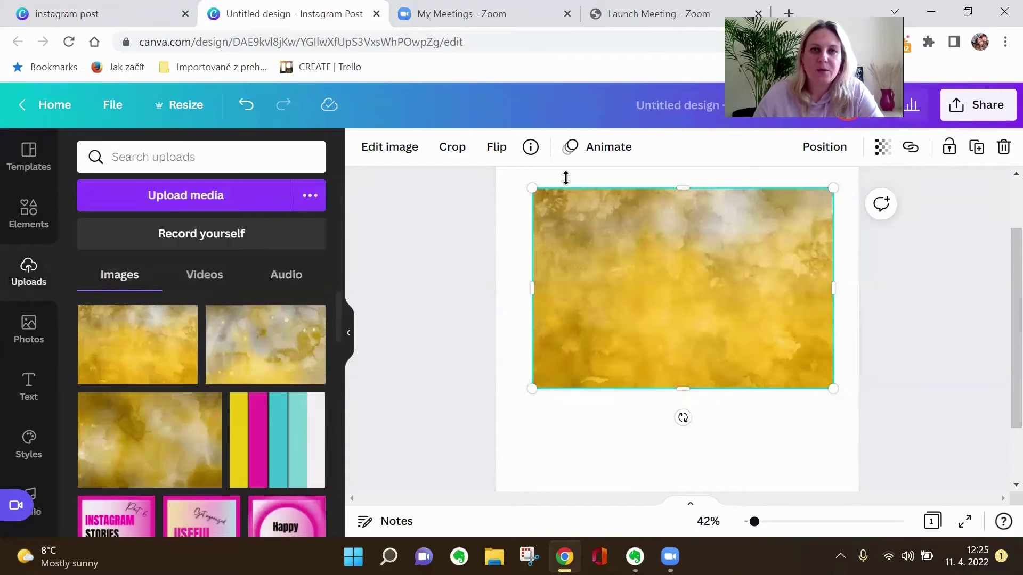
# - Search photos by the gold tag again and scroll through the 'gold' results
pyautogui.click(531, 147)
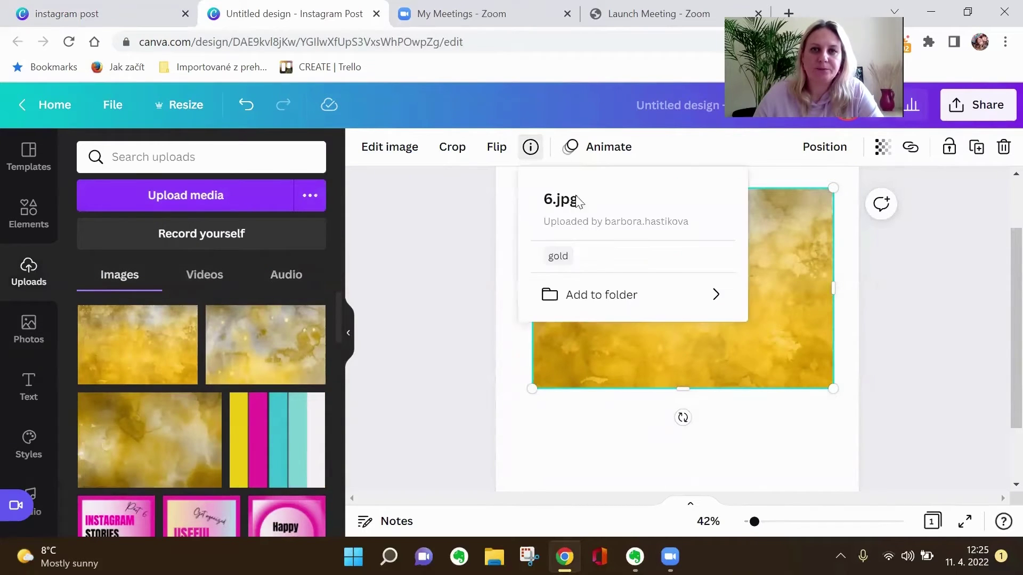
pyautogui.click(557, 256)
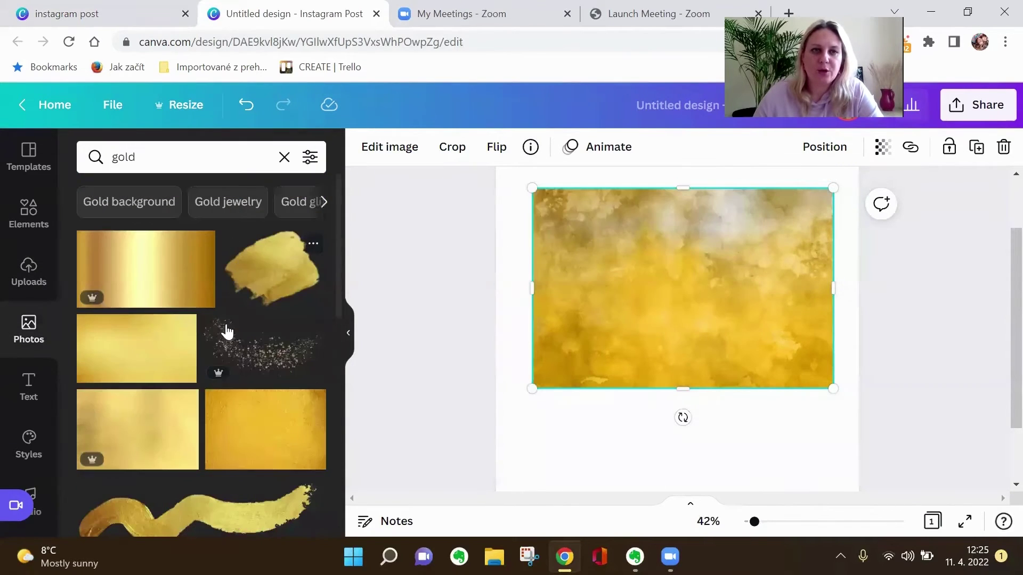
pyautogui.scroll(-4, 266, 330)
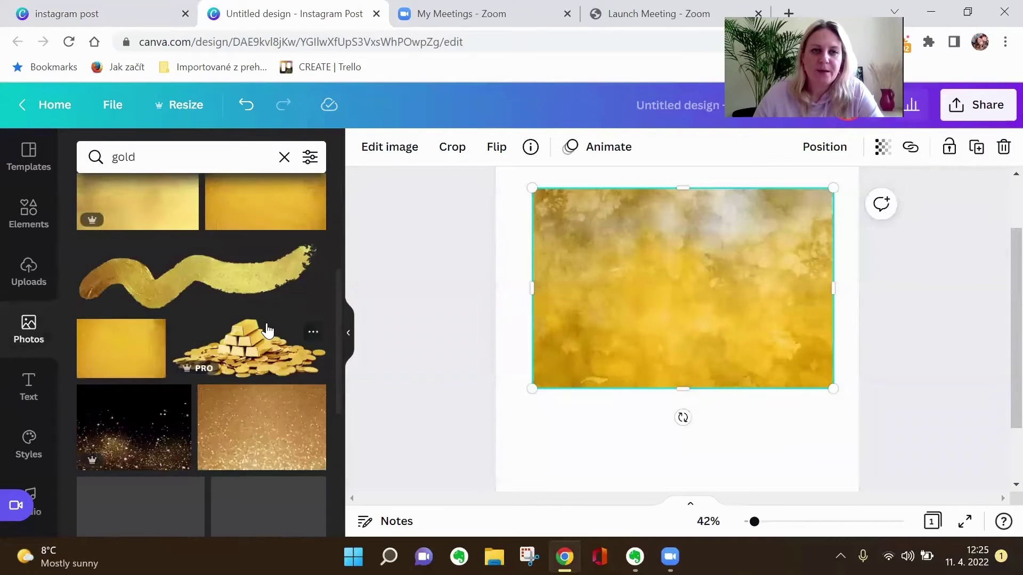
pyautogui.scroll(-6, 267, 331)
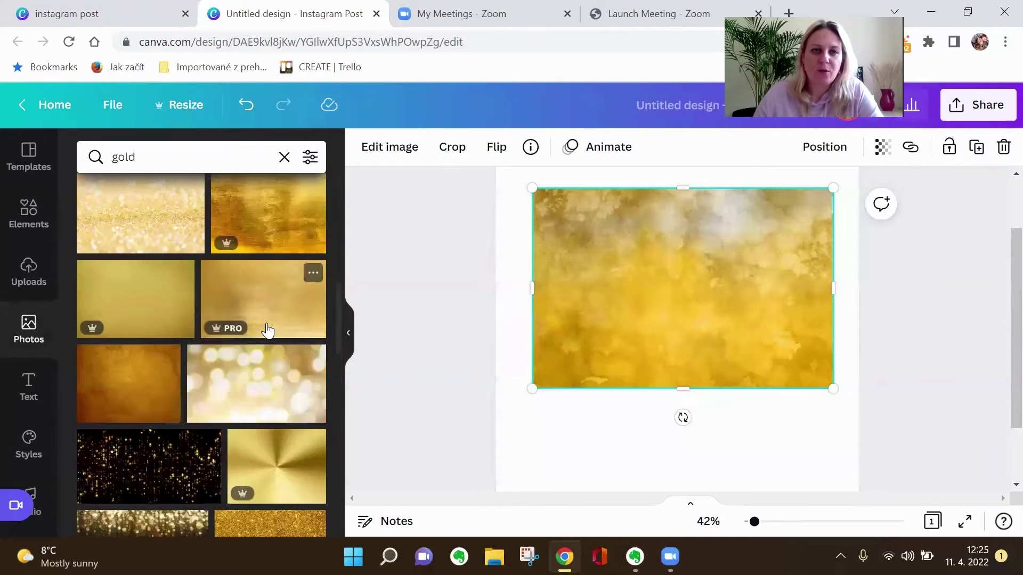
pyautogui.scroll(-6, 267, 331)
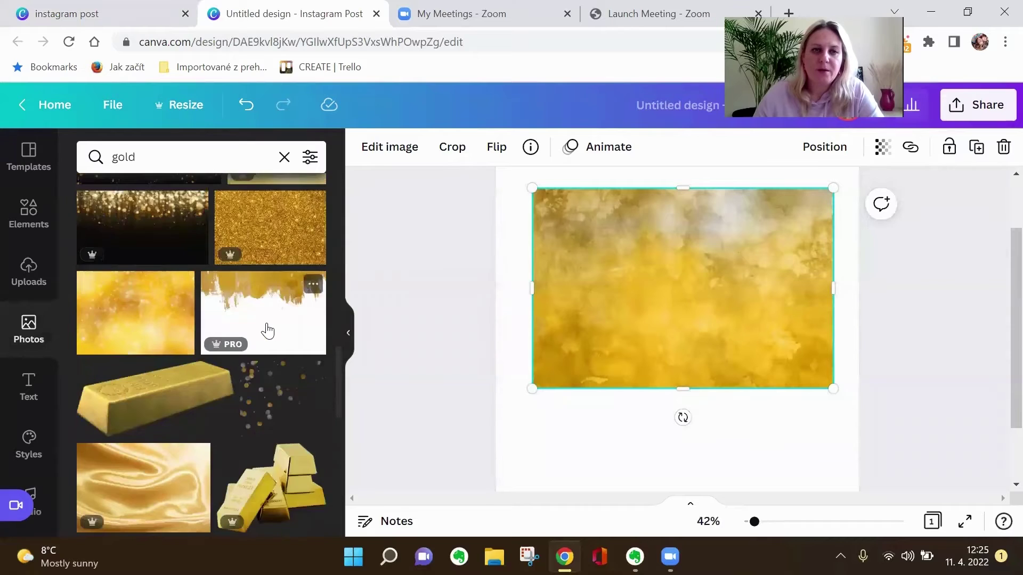
pyautogui.scroll(-4, 267, 331)
pyautogui.scroll(-3, 267, 331)
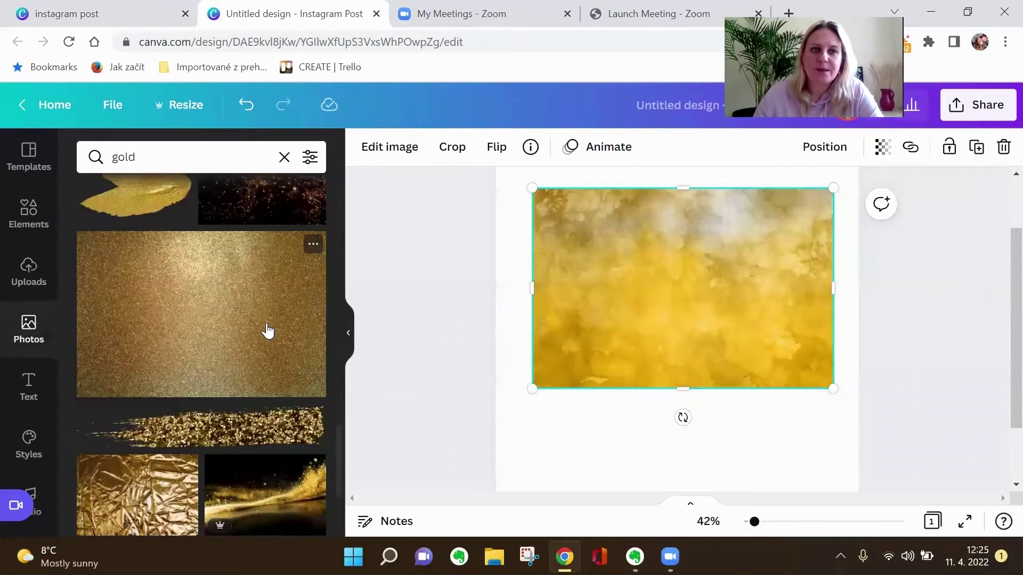
pyautogui.scroll(-7, 267, 330)
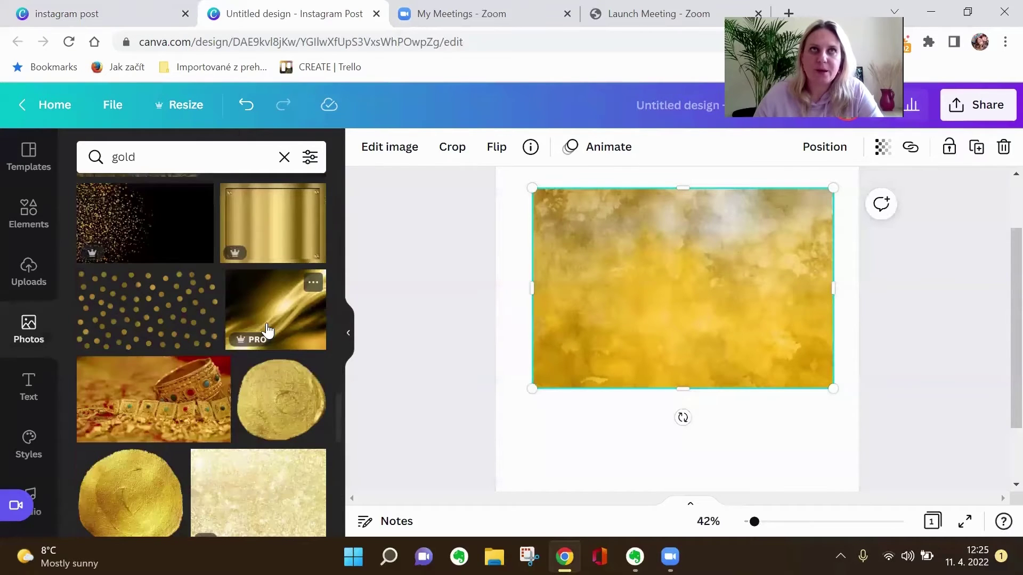
pyautogui.scroll(-6, 267, 330)
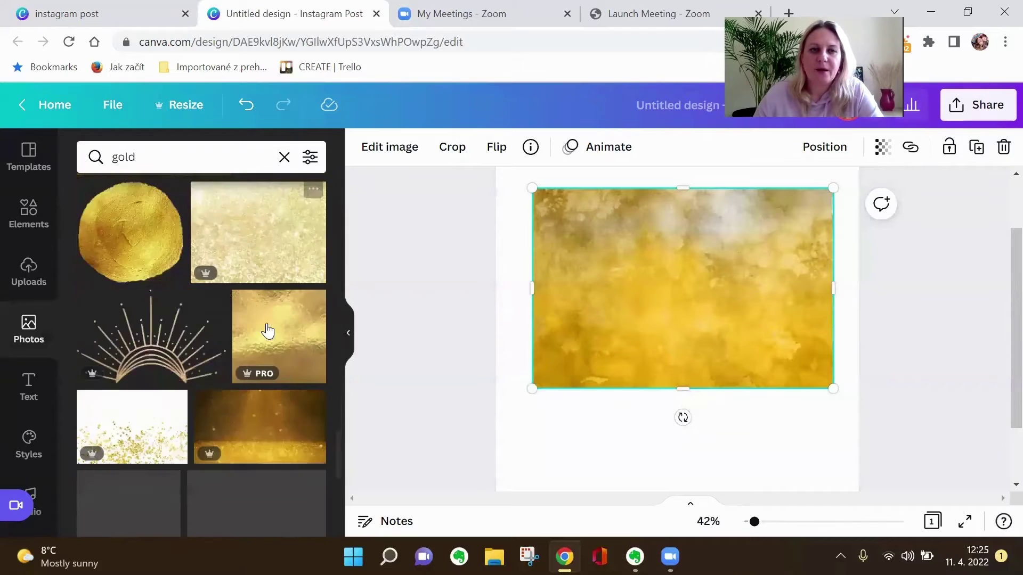
pyautogui.scroll(-3, 267, 330)
pyautogui.scroll(4, 267, 331)
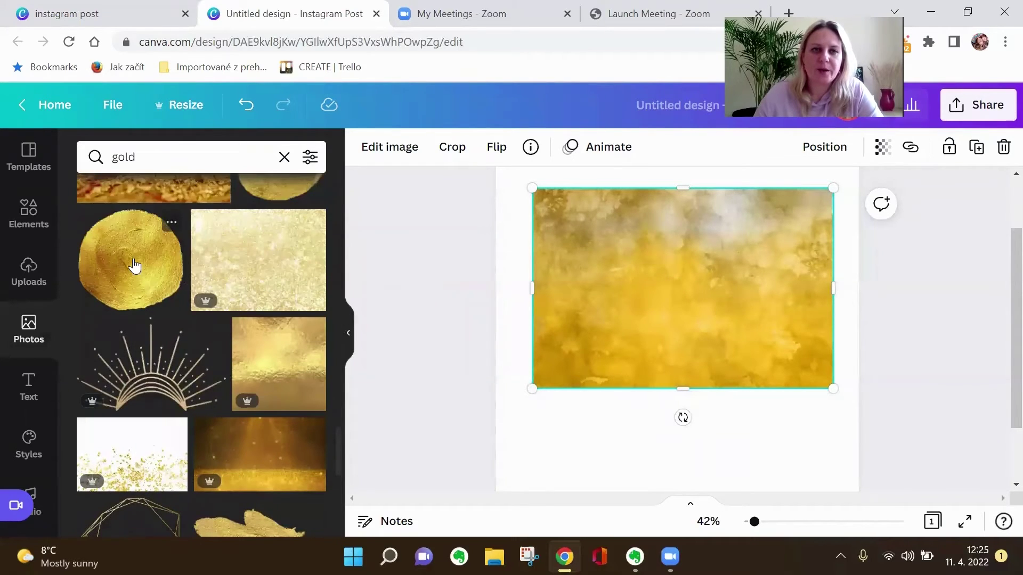
pyautogui.scroll(4, 267, 379)
# - Replace the page image with the gold watercolour upload and show its gold, background, yellow tags
pyautogui.press('Delete')
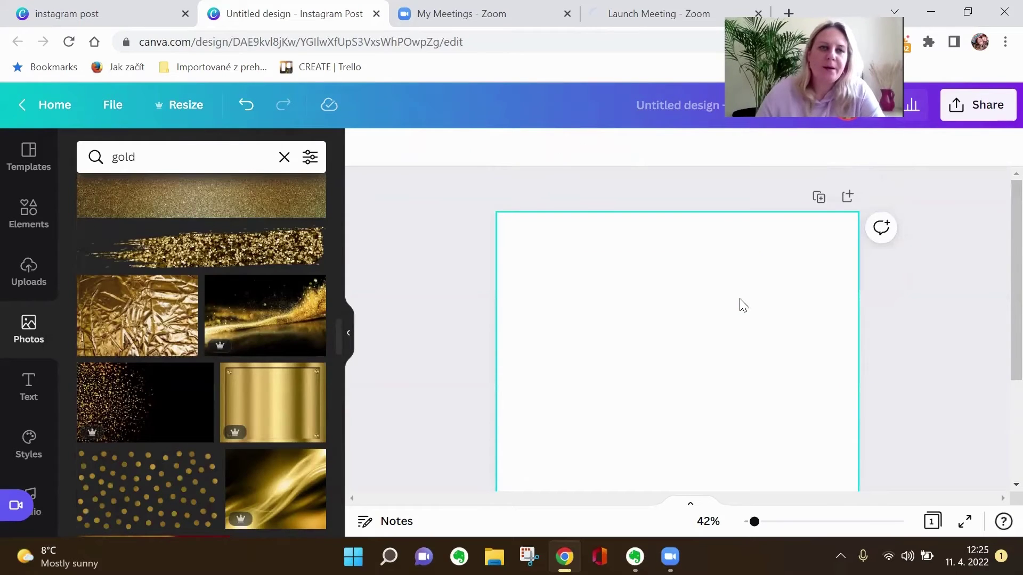
pyautogui.click(29, 269)
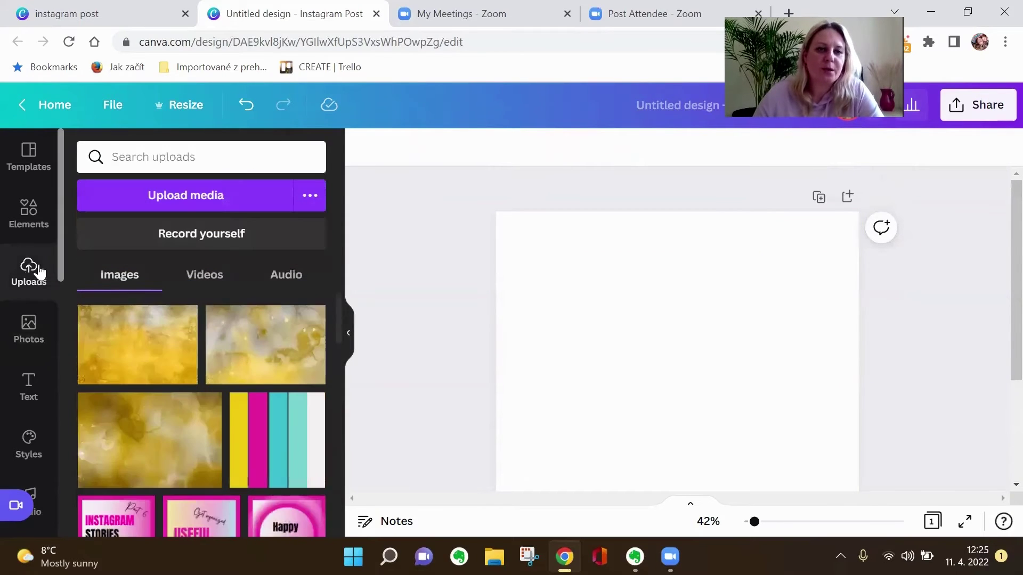
pyautogui.click(164, 438)
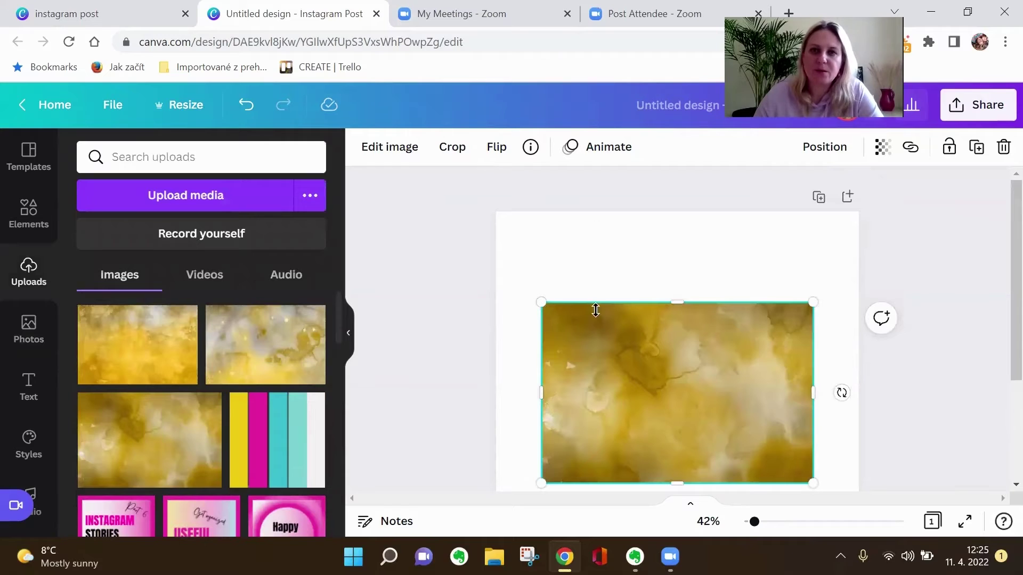
pyautogui.click(530, 147)
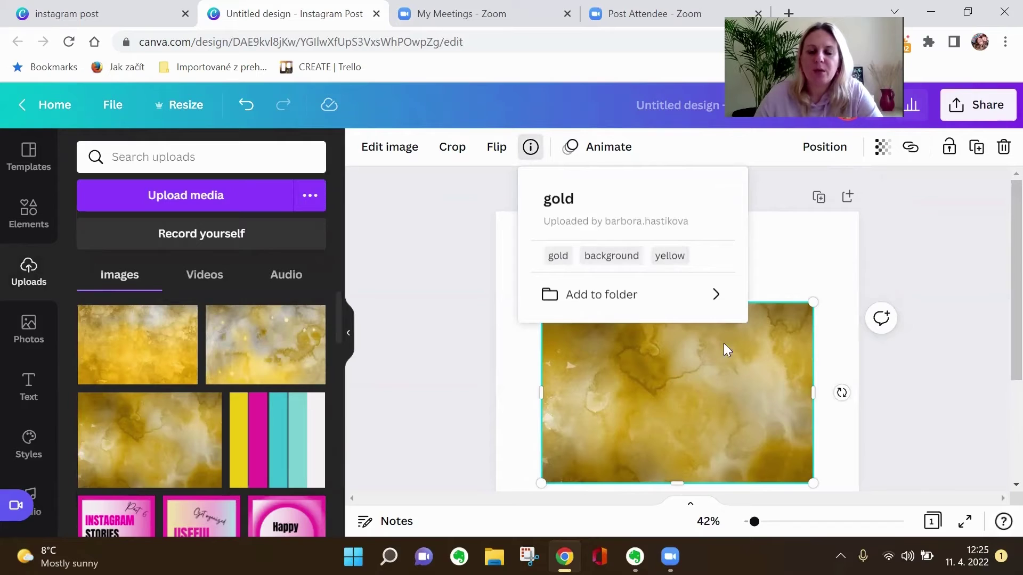
# - Search photos by the yellow tag, expand its suggestion chips, and scroll the results
pyautogui.click(669, 259)
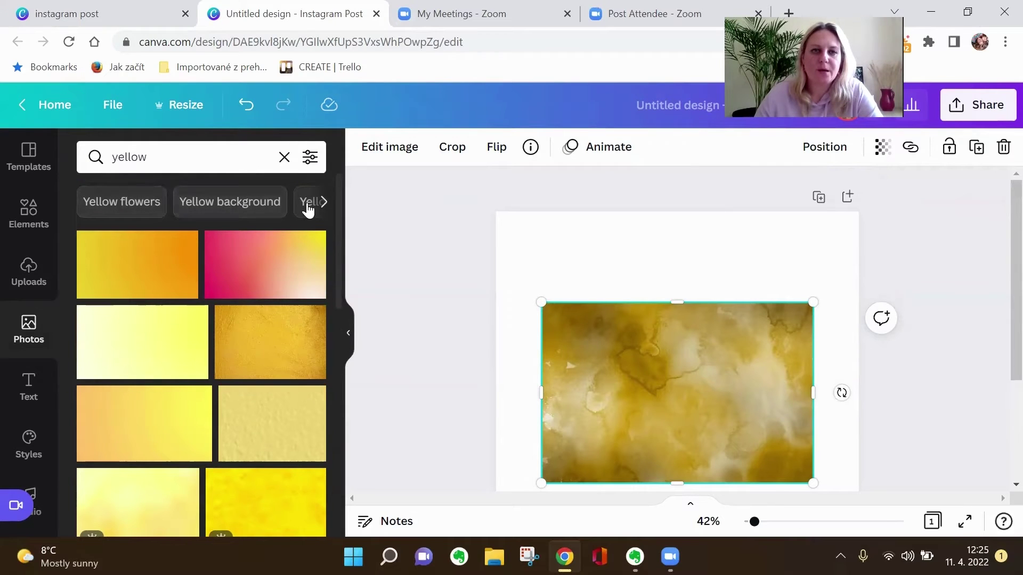
pyautogui.click(324, 206)
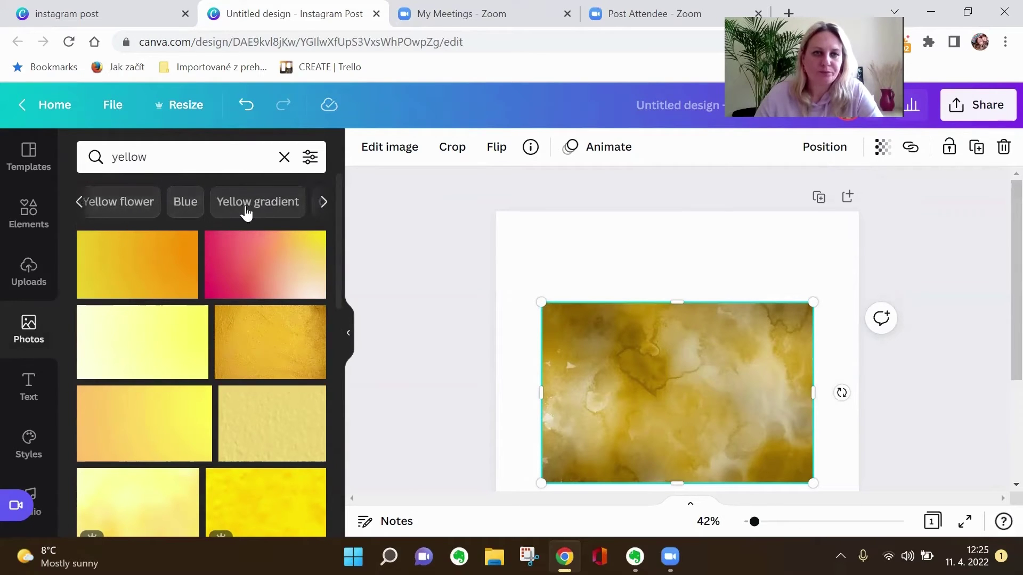
pyautogui.scroll(-5, 245, 297)
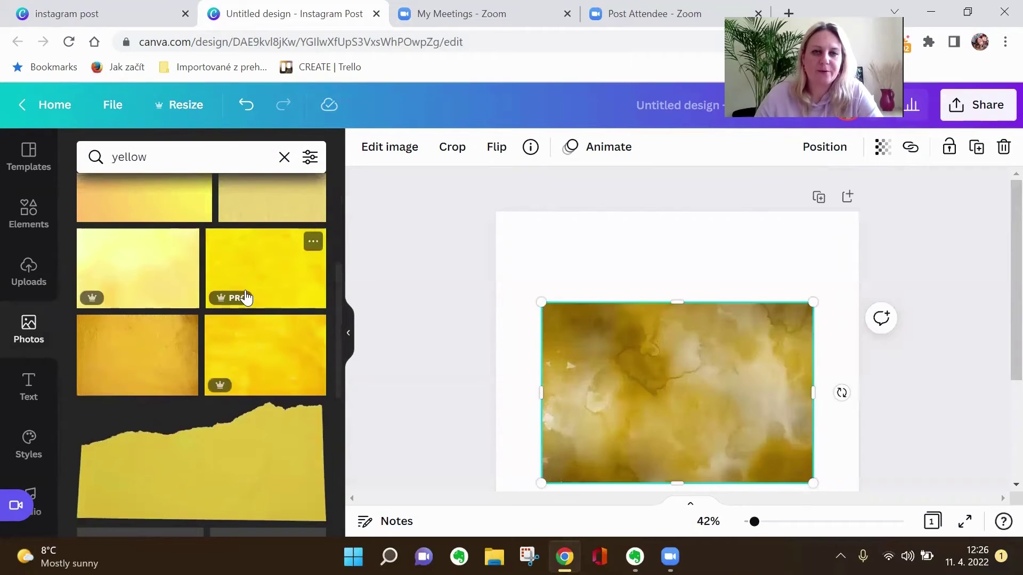
pyautogui.scroll(-3, 245, 297)
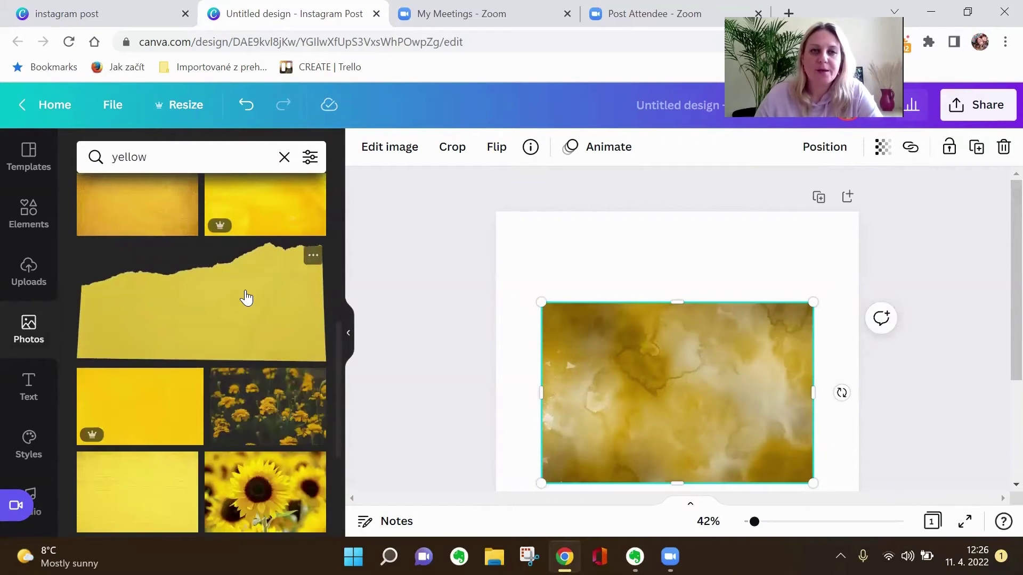
pyautogui.scroll(-3, 247, 299)
pyautogui.scroll(-3, 246, 299)
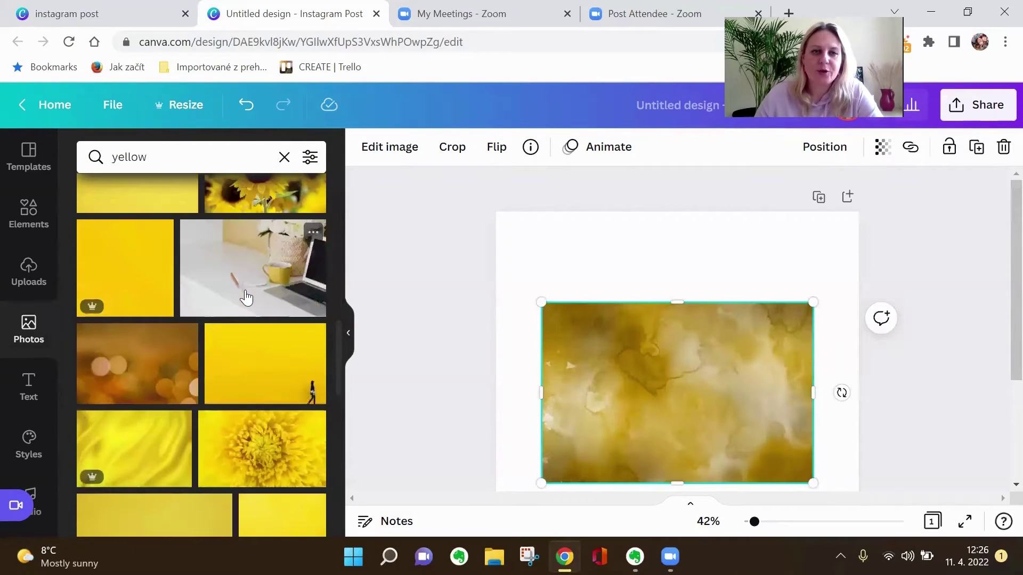
pyautogui.scroll(-3, 246, 297)
pyautogui.scroll(-5, 246, 297)
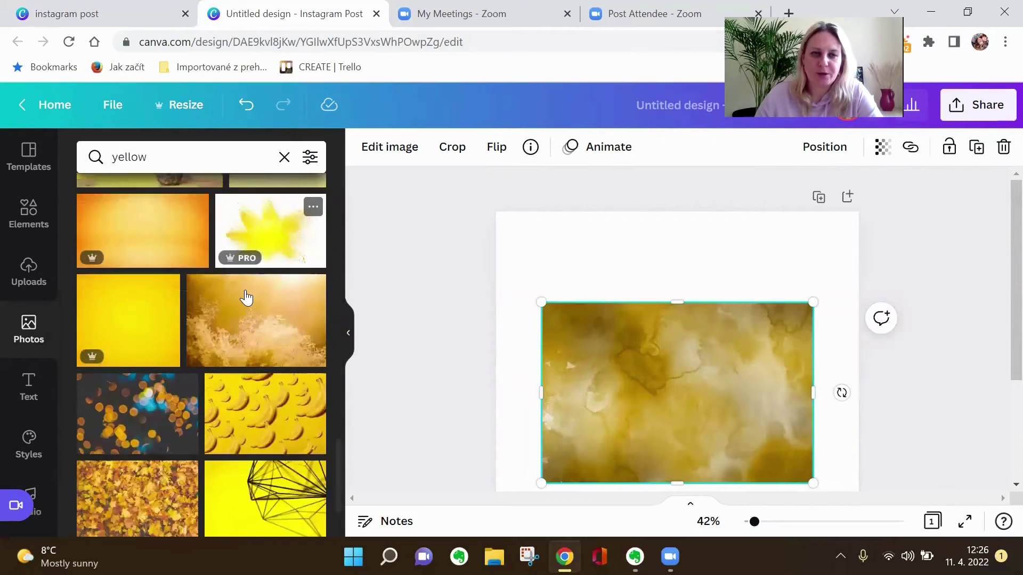
pyautogui.scroll(-2, 246, 298)
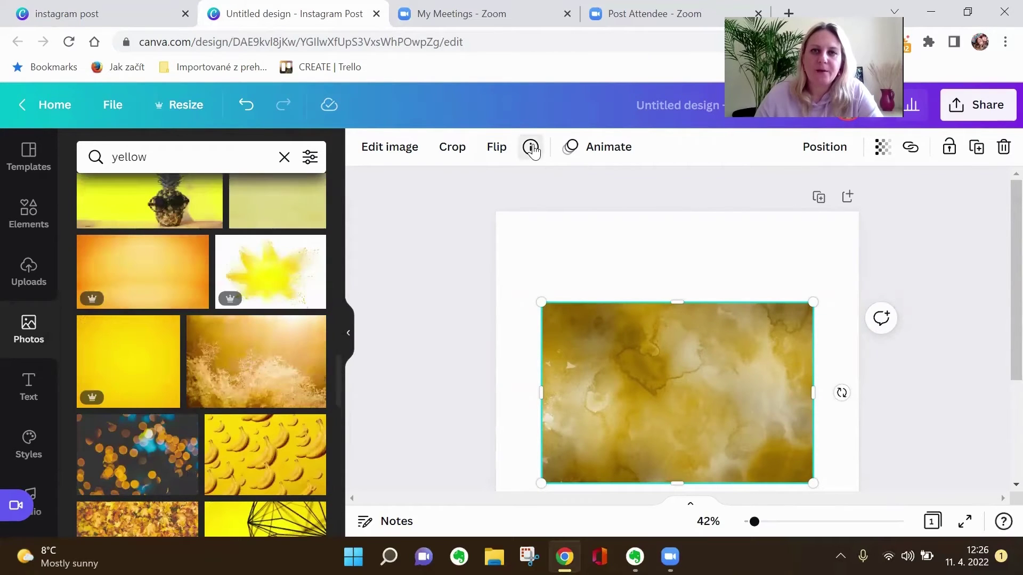
# - Search photos via the image's background tag, browse the results, then deselect the image
pyautogui.click(531, 149)
pyautogui.click(612, 257)
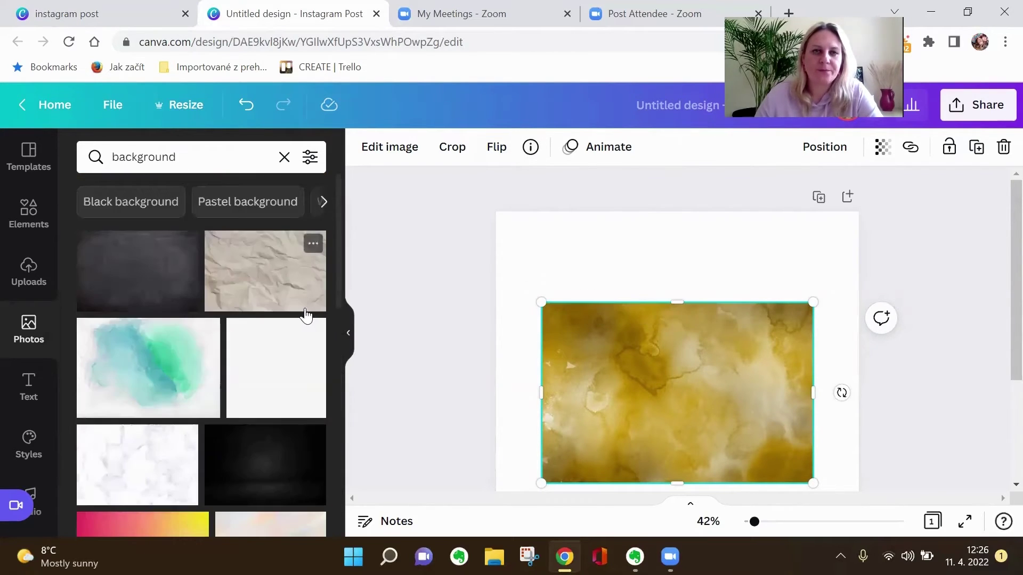
pyautogui.scroll(-7, 241, 320)
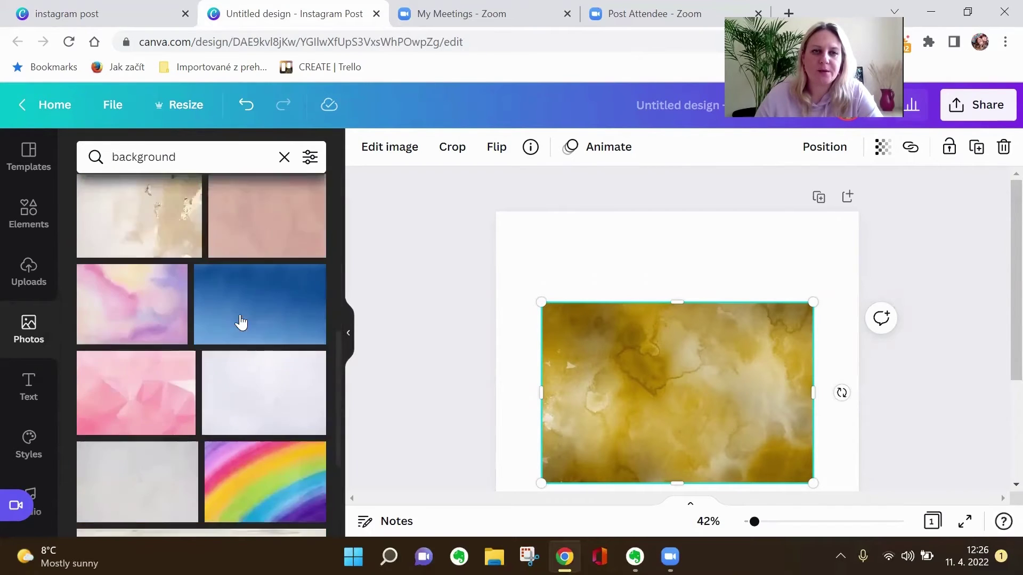
pyautogui.scroll(-8, 241, 320)
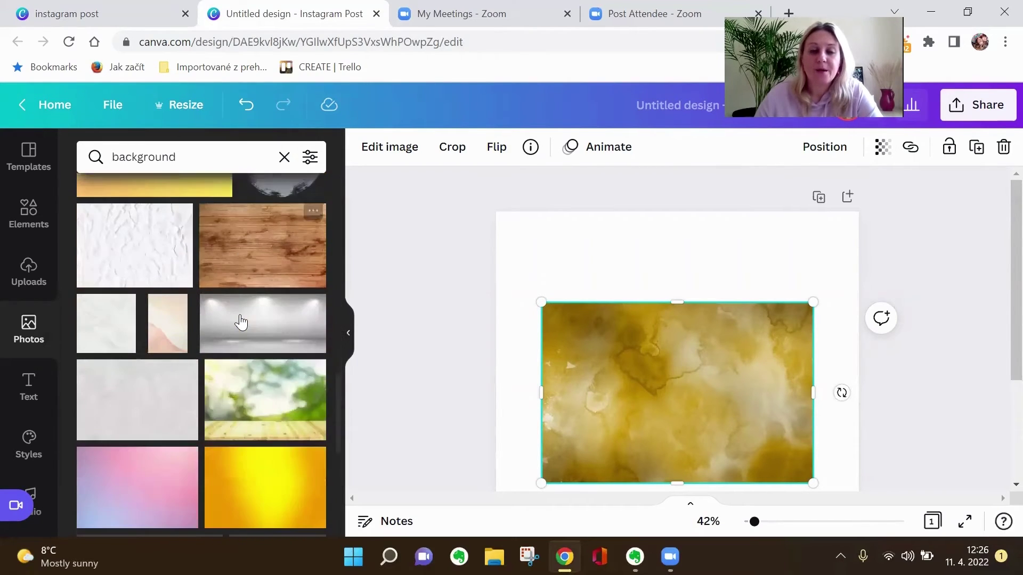
pyautogui.scroll(15, 240, 314)
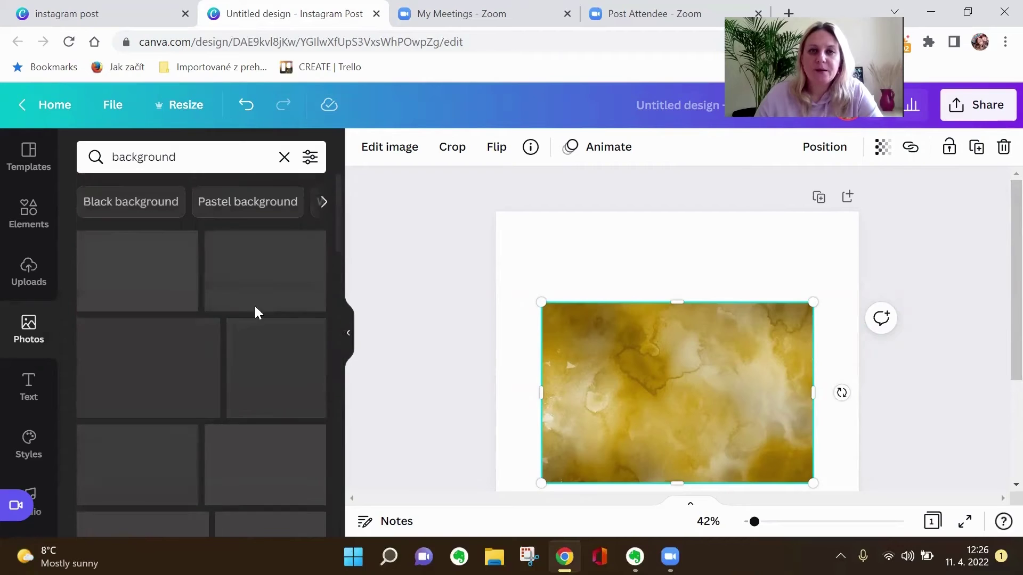
pyautogui.click(558, 261)
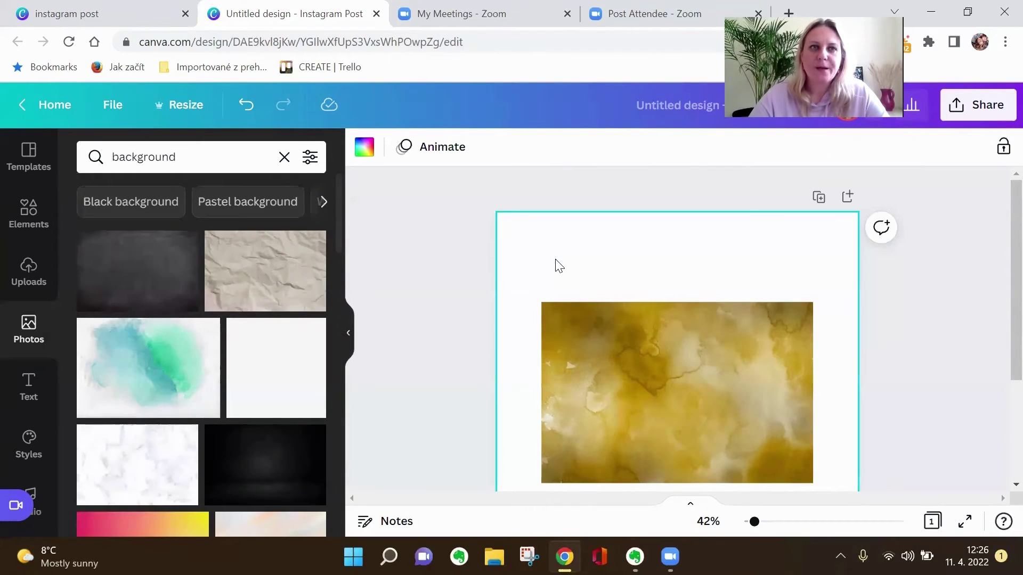
# - Open Your projects filtered to uploaded images and scroll down to 60.jpg
pyautogui.click(111, 16)
pyautogui.click(64, 125)
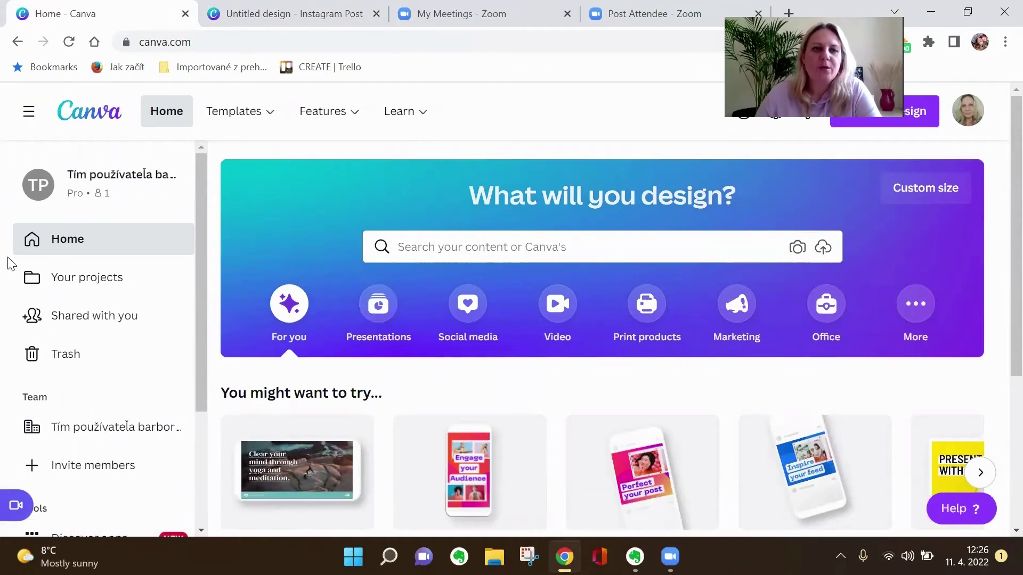
pyautogui.click(64, 282)
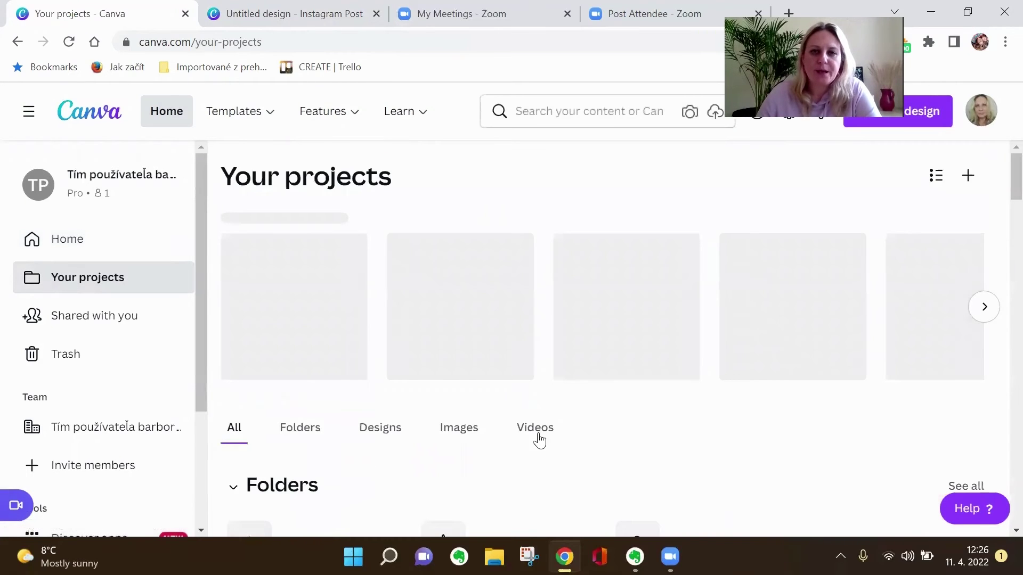
pyautogui.click(459, 446)
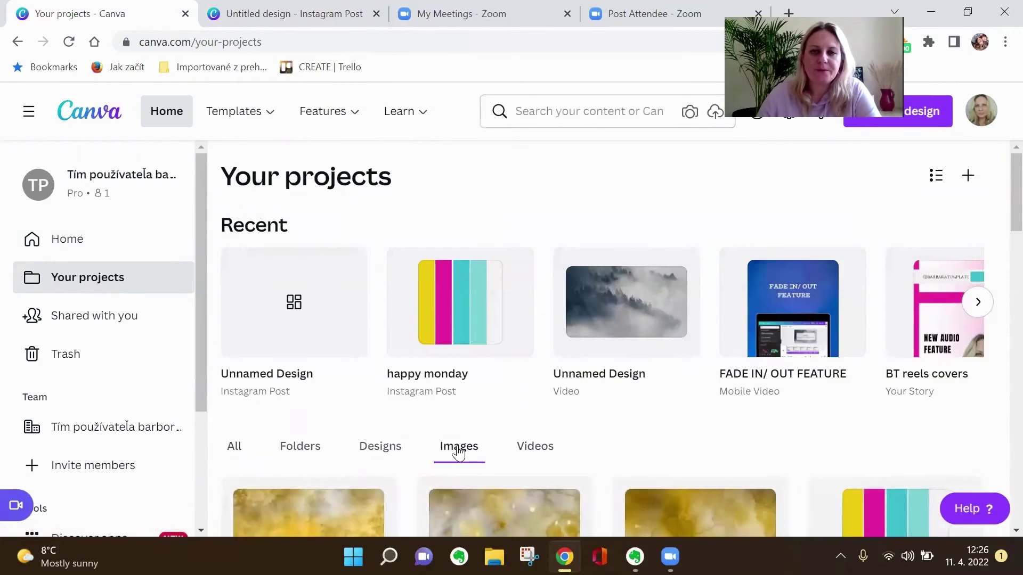
pyautogui.scroll(-5, 459, 452)
pyautogui.scroll(-5, 457, 453)
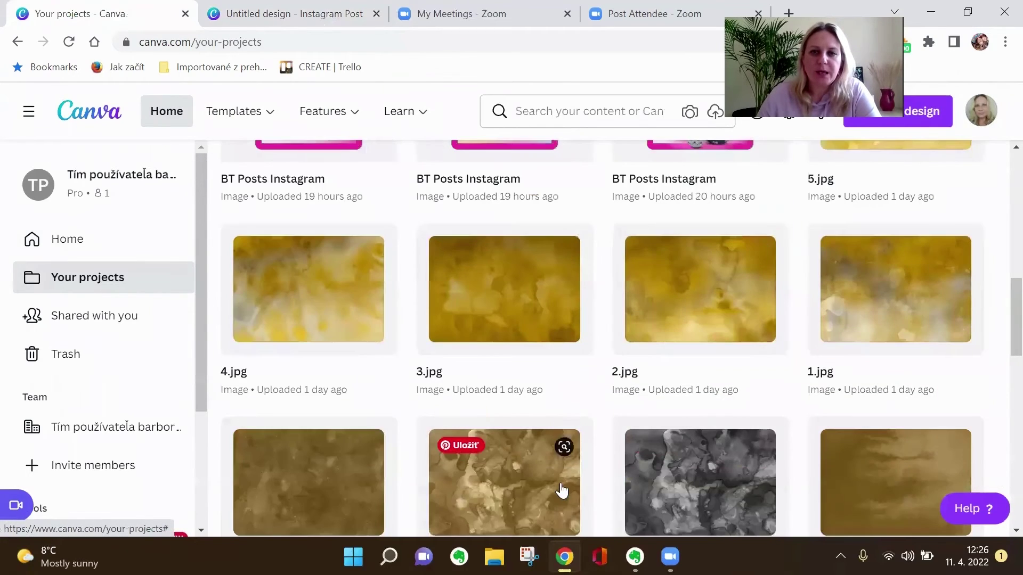
pyautogui.scroll(-3, 560, 445)
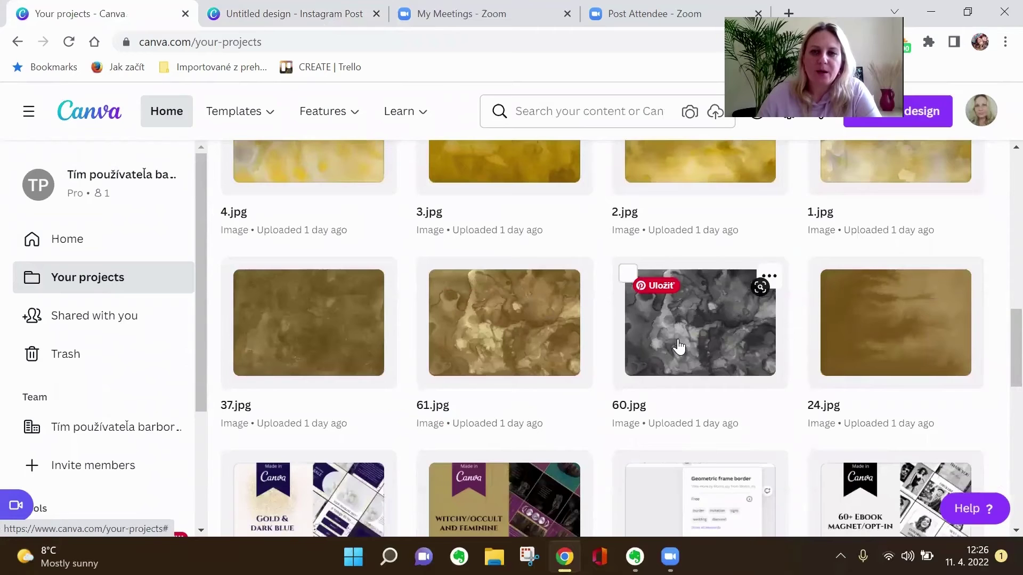
# - Add the tag 'black' to 60.jpg's details and save the update
pyautogui.click(679, 346)
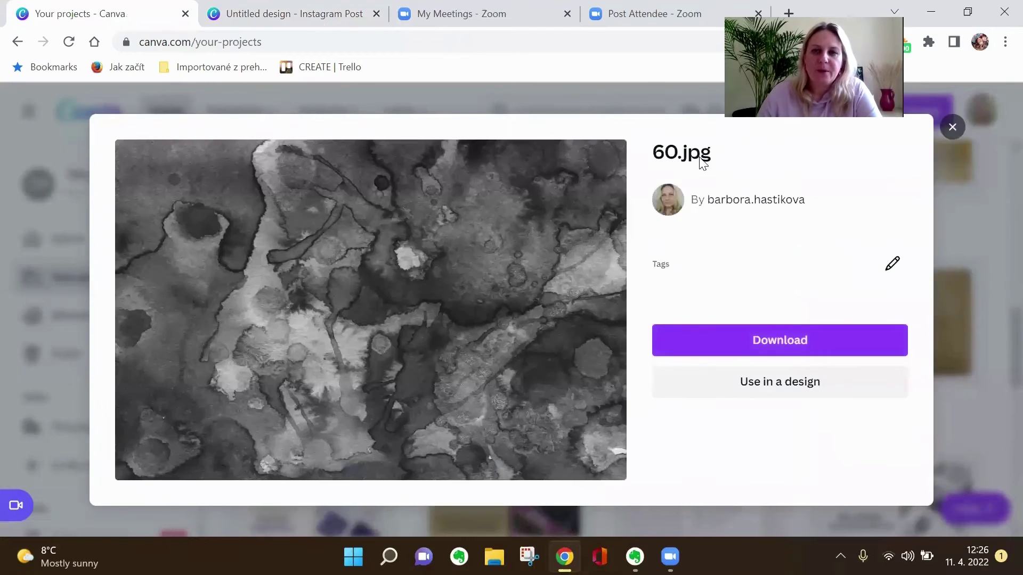
pyautogui.click(893, 266)
pyautogui.click(730, 235)
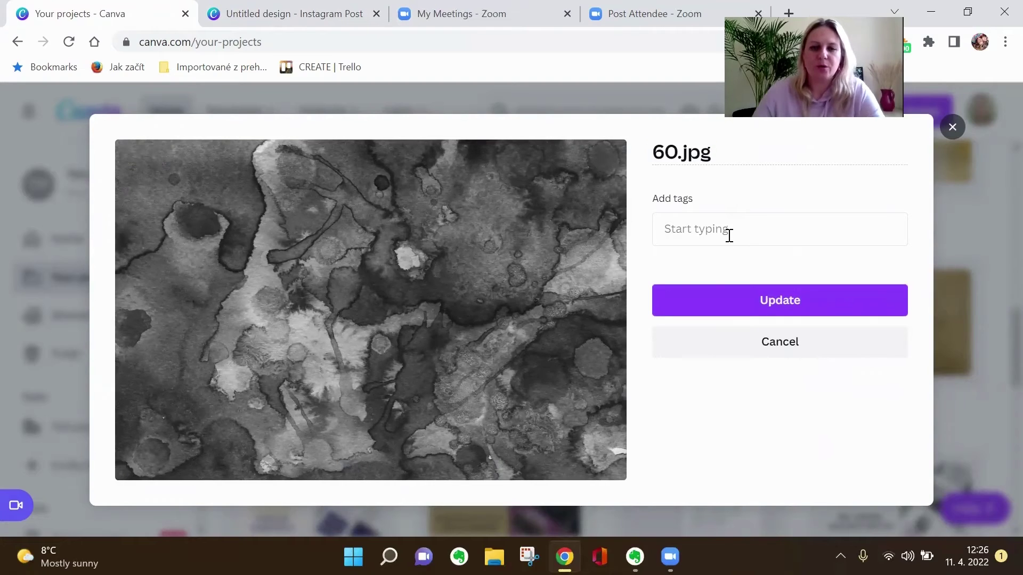
pyautogui.write('b')
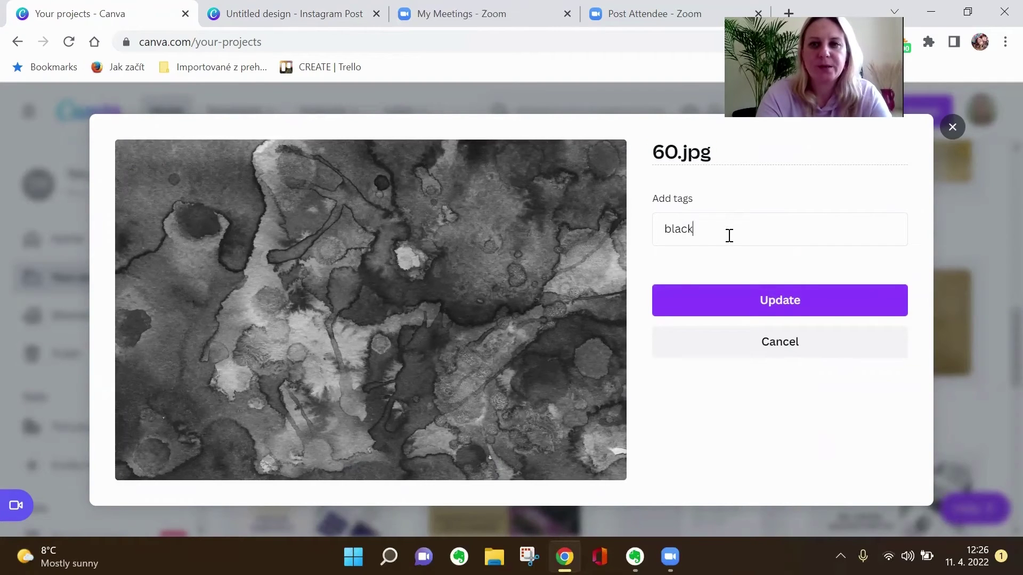
pyautogui.write('lack')
pyautogui.press('Return')
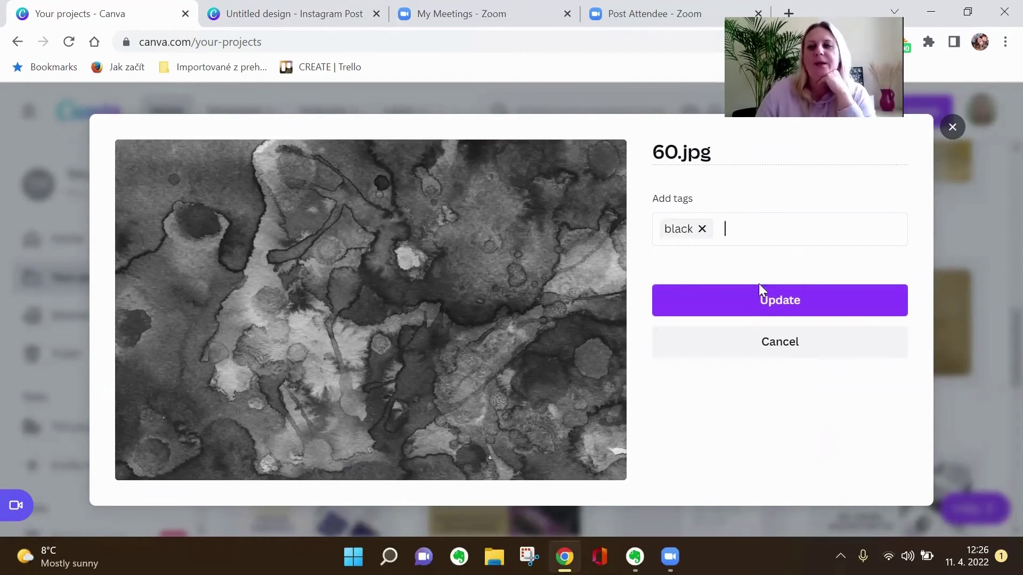
pyautogui.click(759, 299)
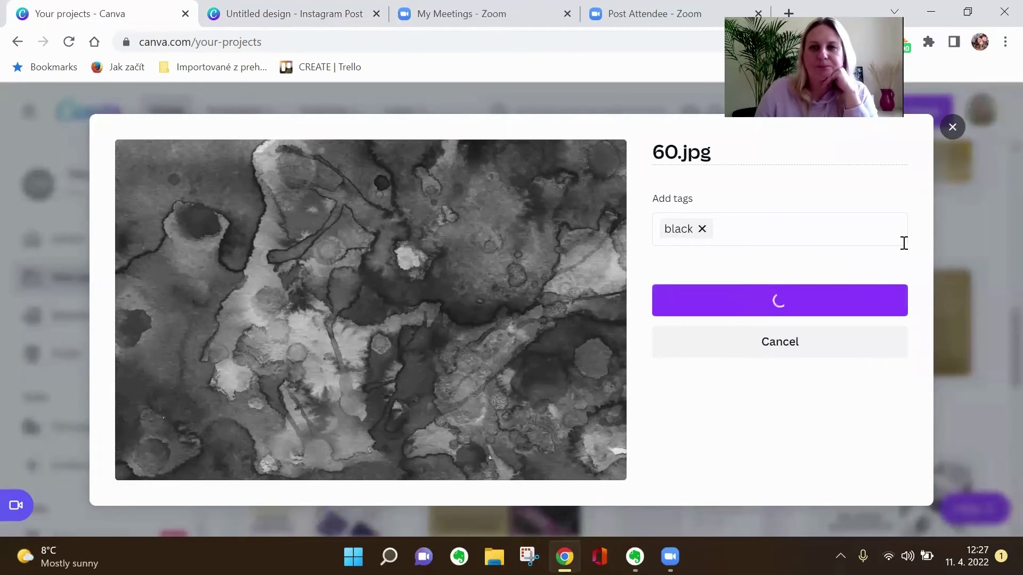
# - Return to the Instagram Post design and delete the gold watercolor image
pyautogui.click(952, 127)
pyautogui.click(309, 15)
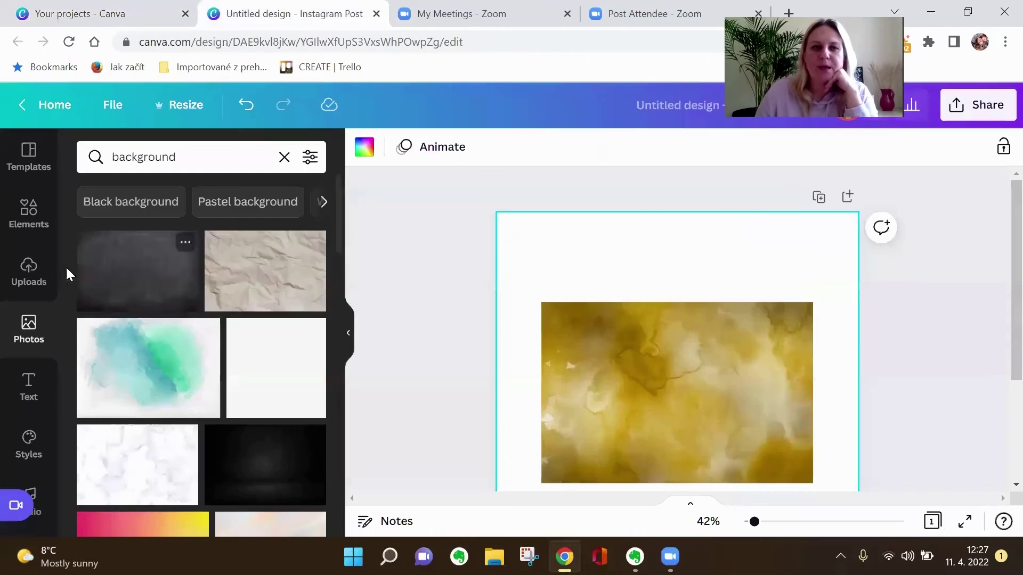
pyautogui.click(29, 269)
pyautogui.click(647, 411)
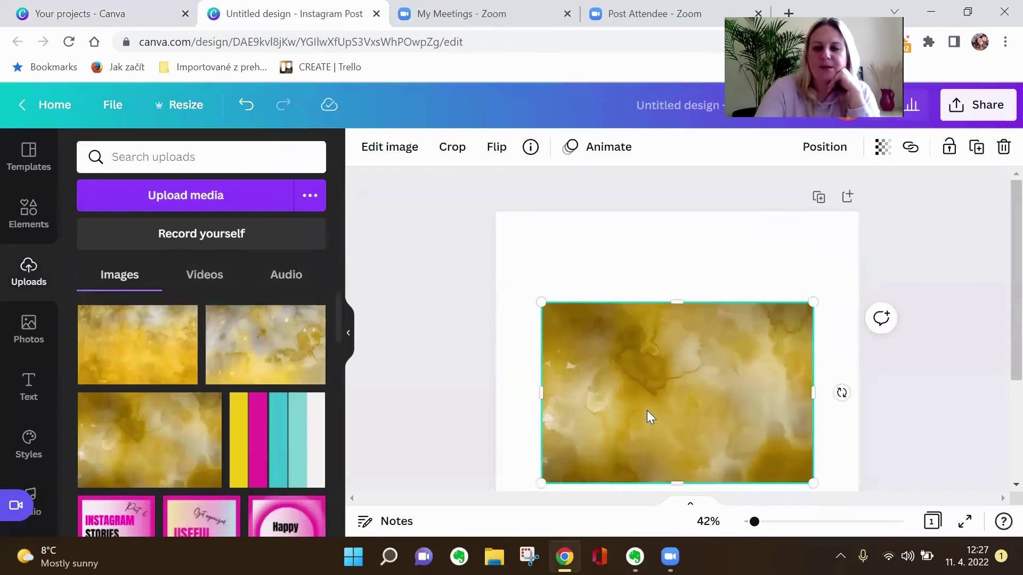
pyautogui.press('Delete')
# - Add 60.jpg from Uploads, move it up to the page centre, and show its info
pyautogui.scroll(-10, 234, 397)
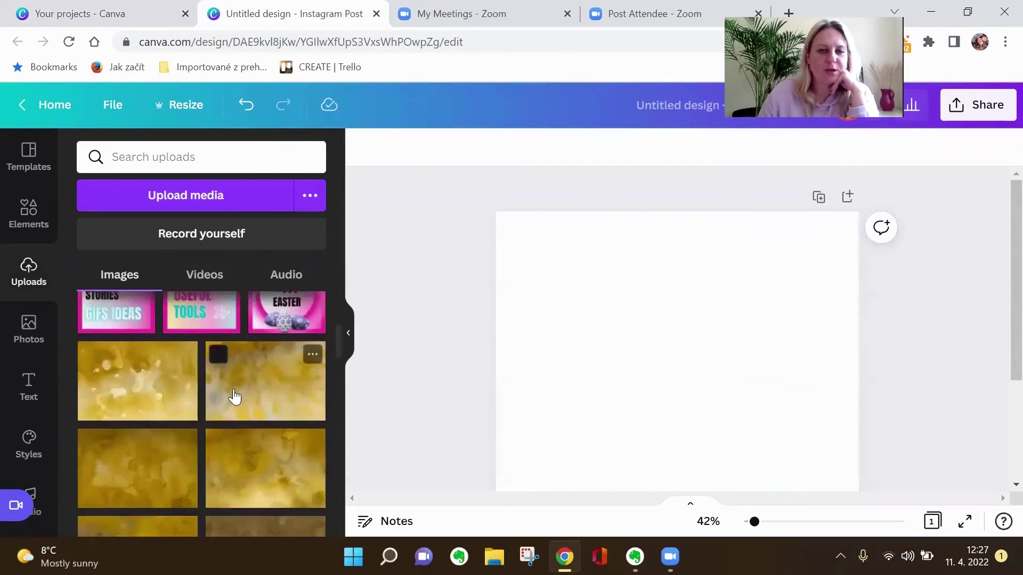
pyautogui.click(241, 392)
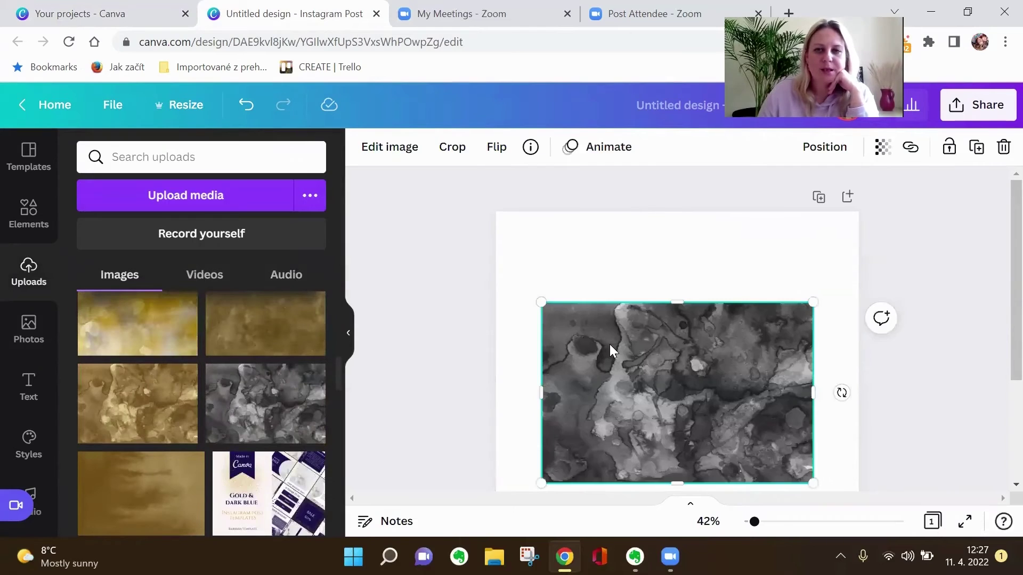
pyautogui.moveTo(664, 385)
pyautogui.mouseDown()
pyautogui.moveTo(660, 359)
pyautogui.moveTo(688, 356)
pyautogui.mouseUp()
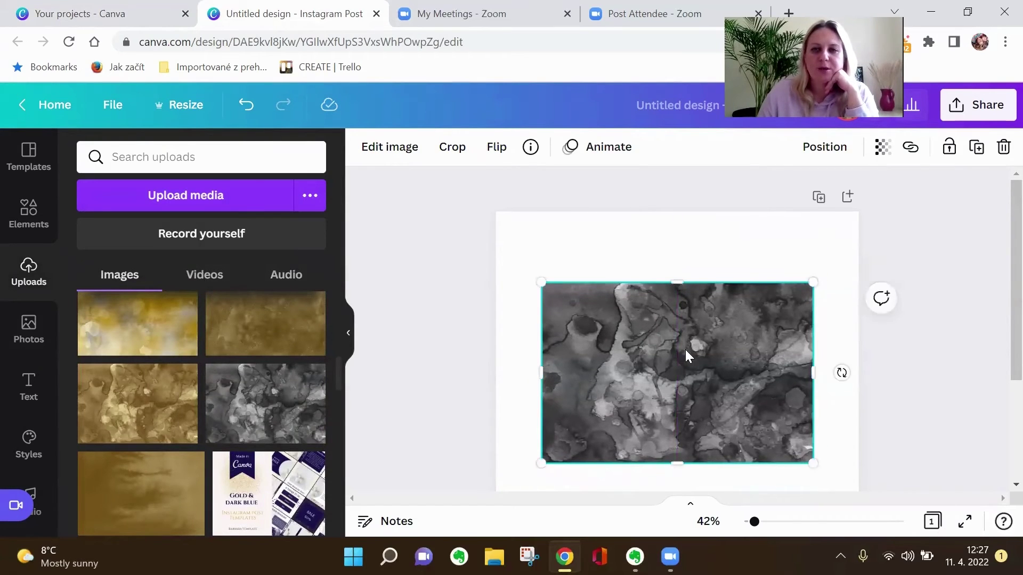
pyautogui.click(532, 148)
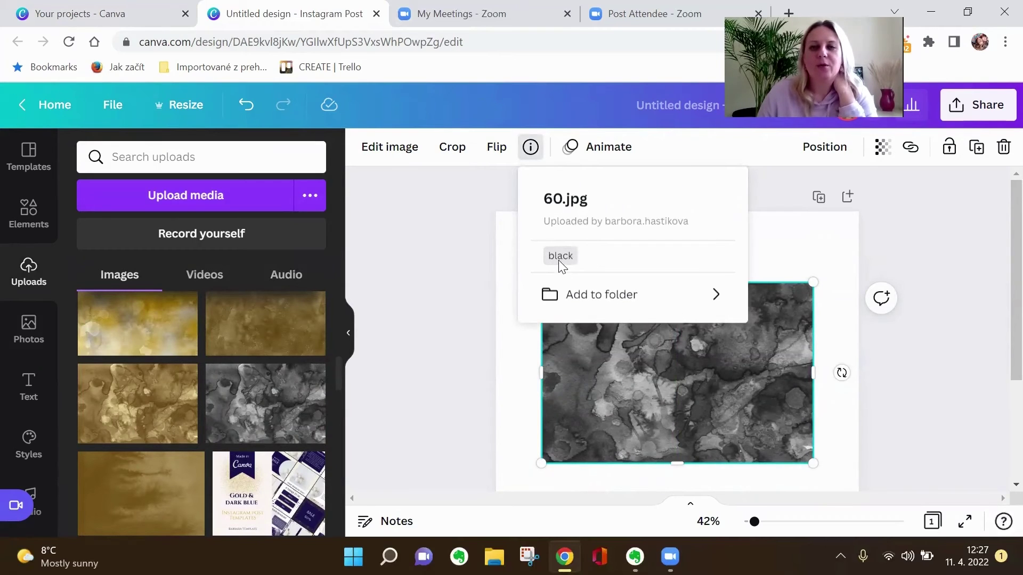
# - Search Canva photos for 'black' from the image's tag and browse the dark texture results
pyautogui.click(560, 257)
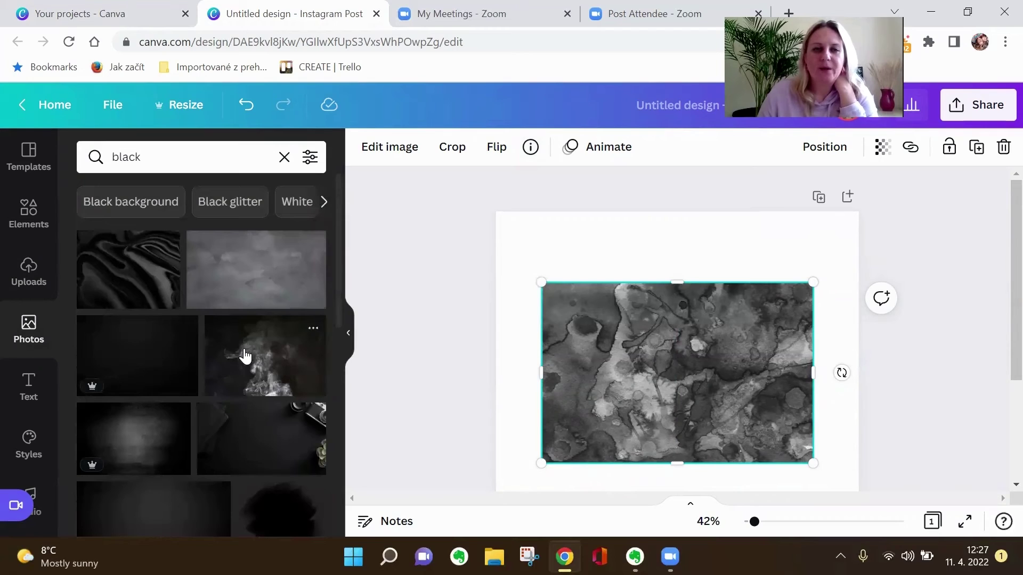
pyautogui.scroll(-4, 245, 356)
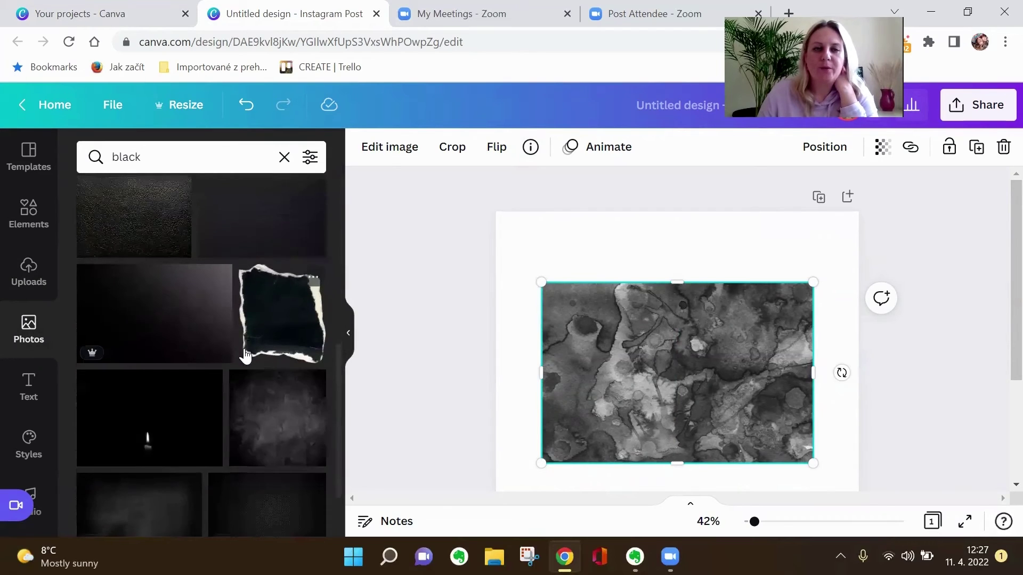
pyautogui.scroll(-3, 245, 355)
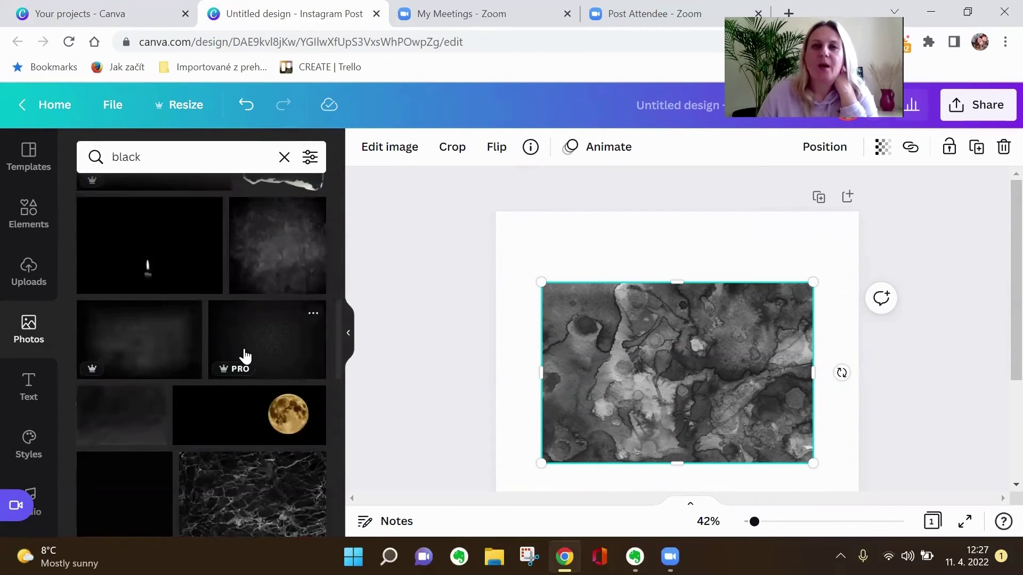
pyautogui.scroll(-3, 245, 356)
pyautogui.scroll(-9, 245, 355)
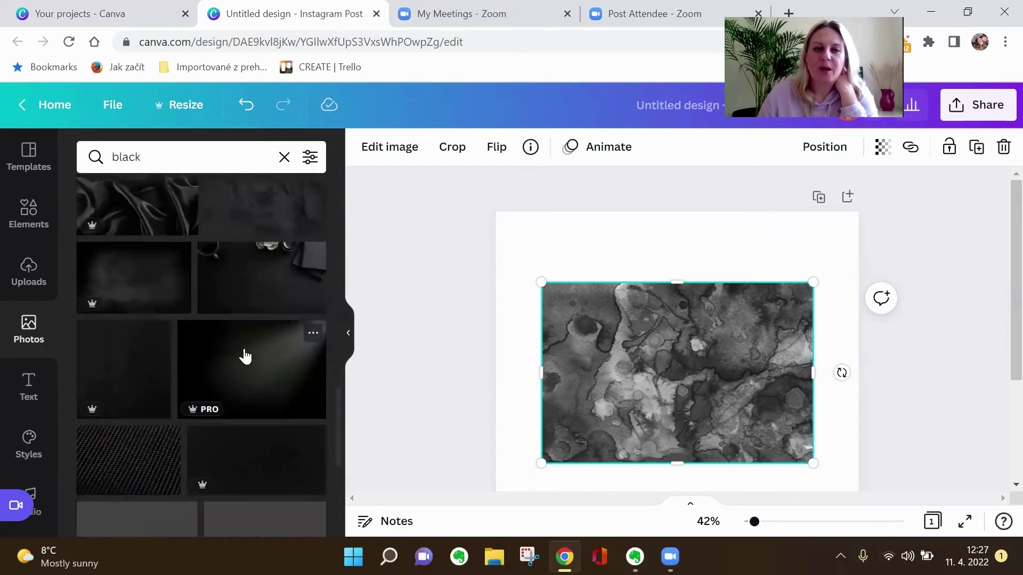
pyautogui.scroll(-10, 244, 351)
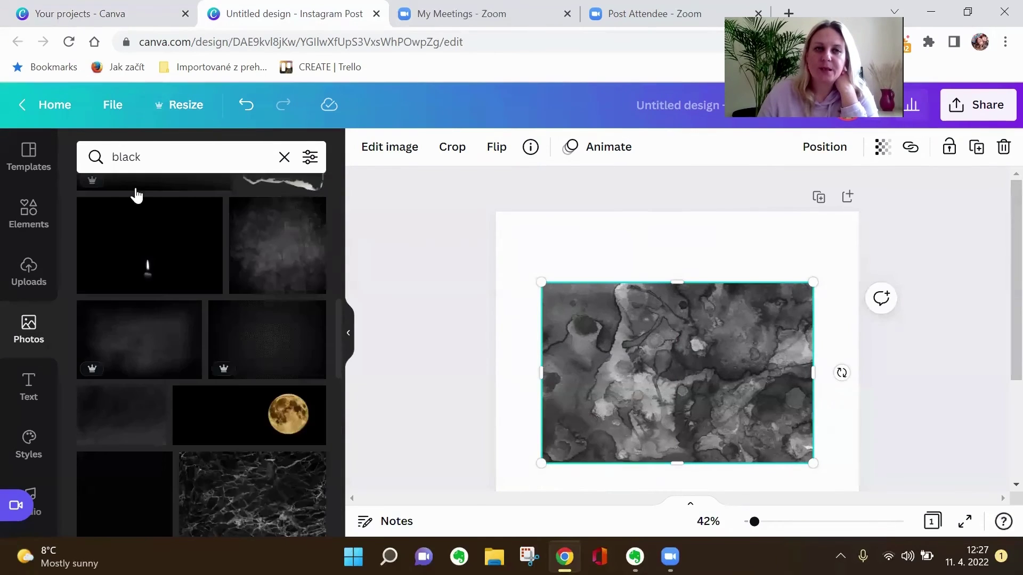
pyautogui.click(151, 155)
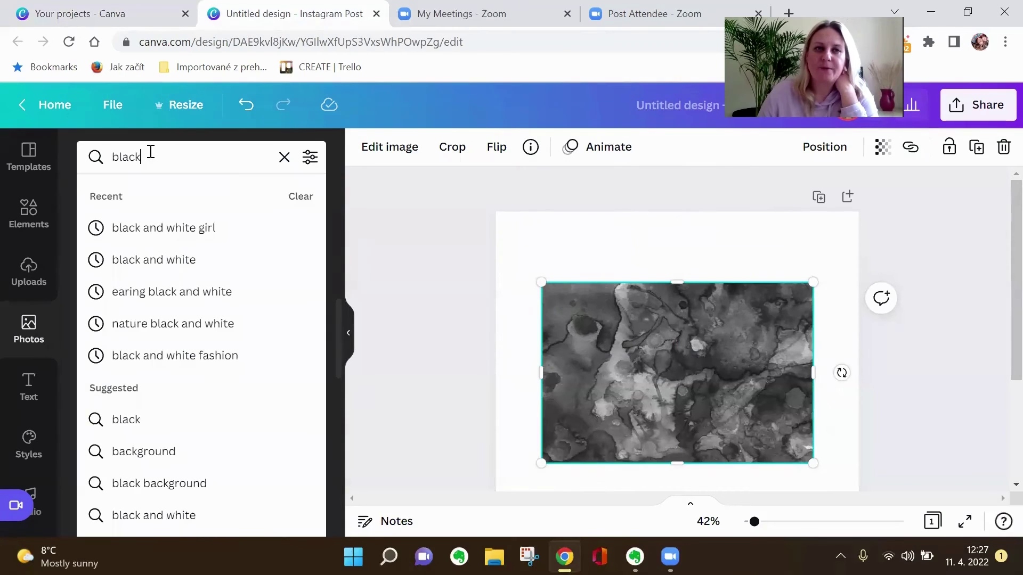
pyautogui.click(449, 292)
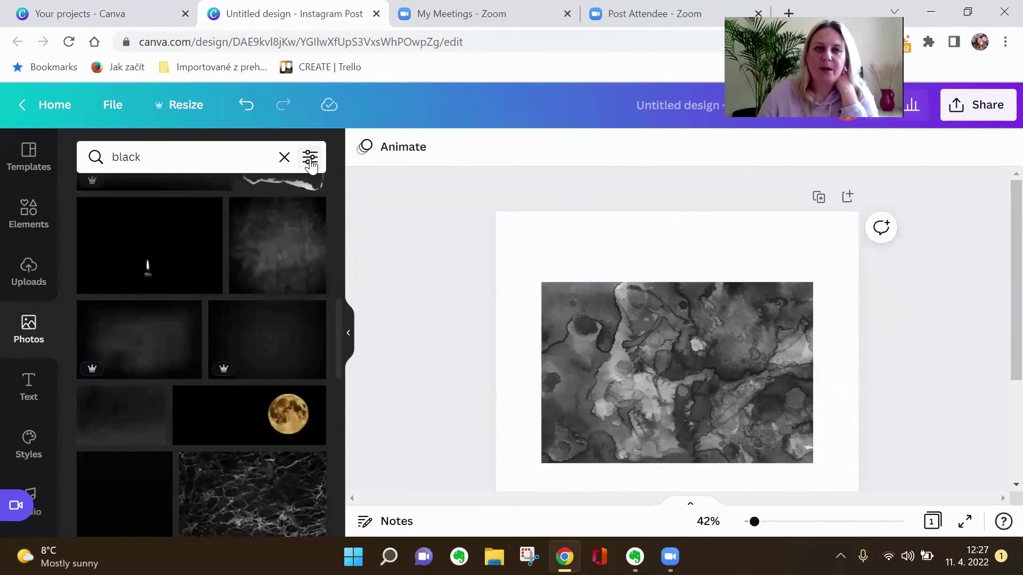
pyautogui.click(310, 158)
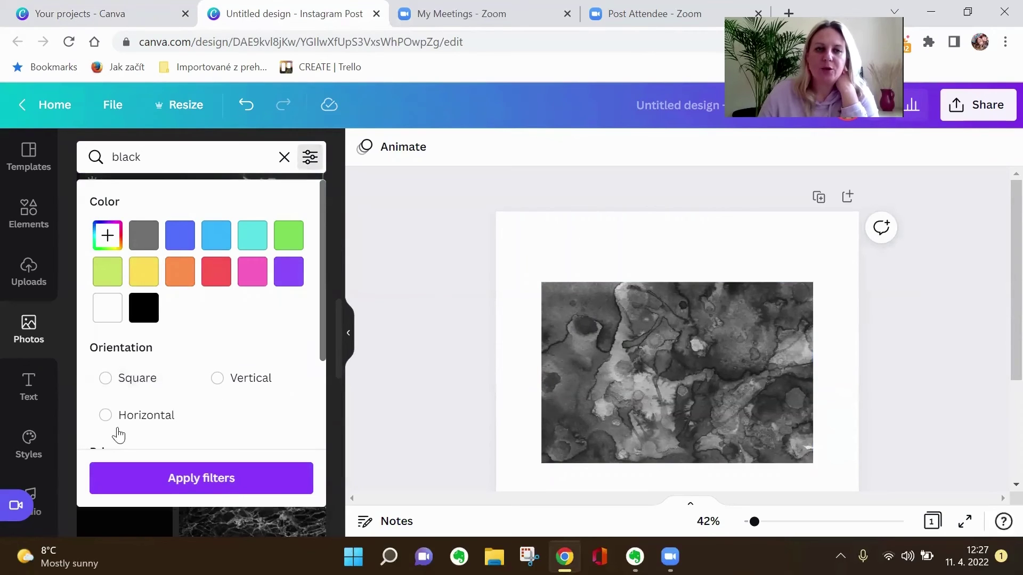
pyautogui.scroll(-3, 107, 421)
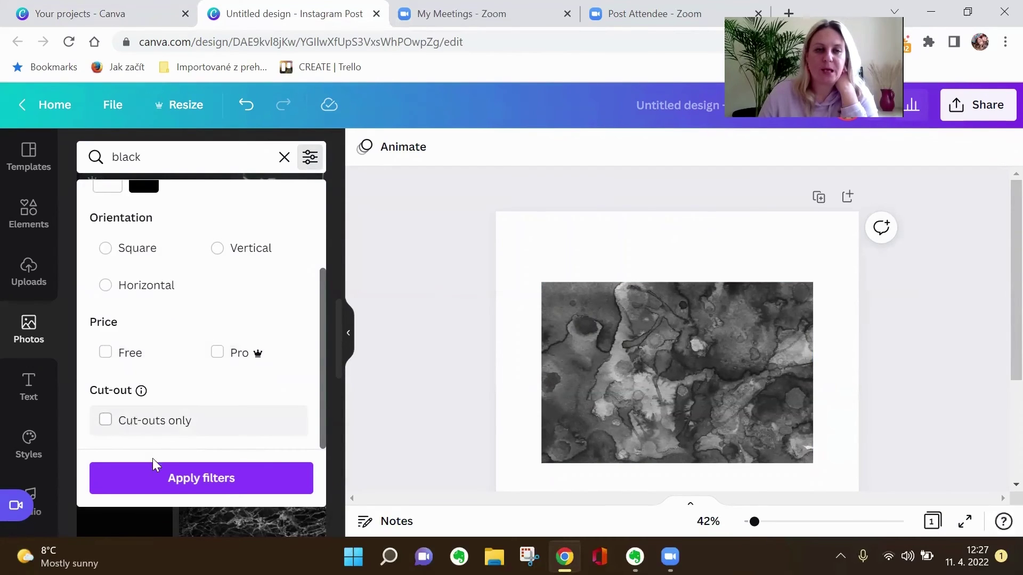
pyautogui.click(175, 474)
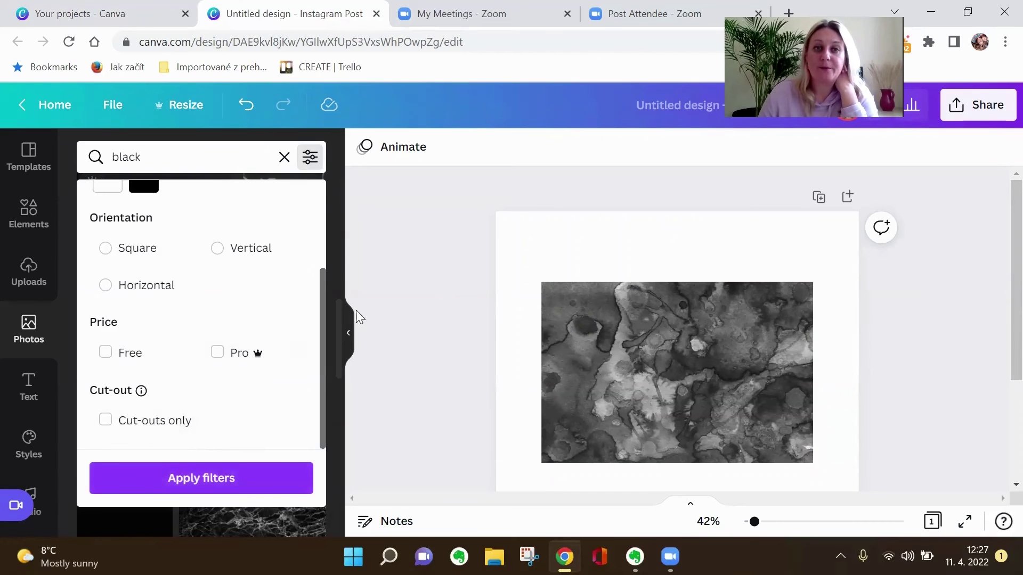
pyautogui.scroll(5, 226, 346)
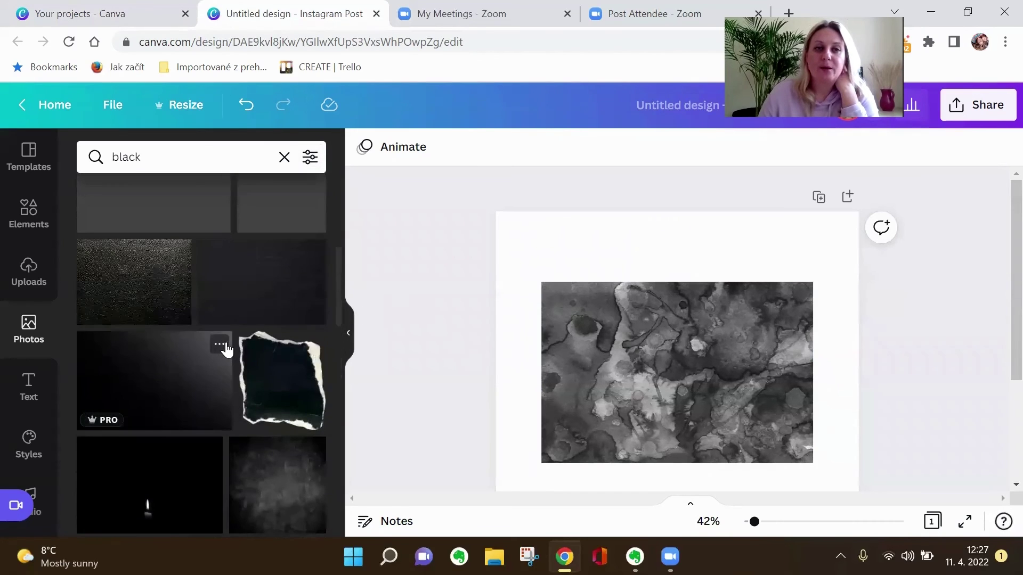
pyautogui.scroll(2, 226, 349)
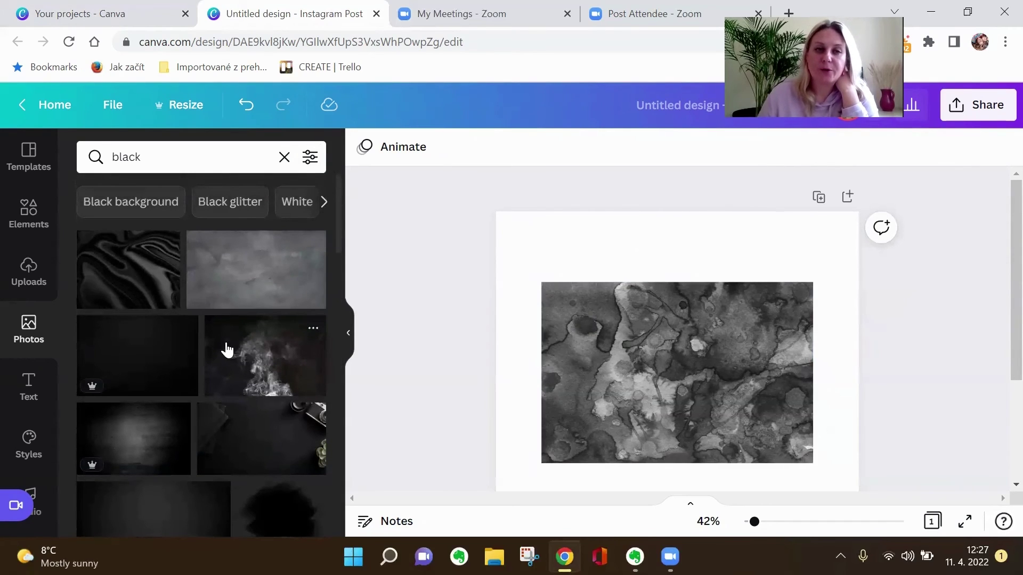
pyautogui.scroll(-5, 226, 349)
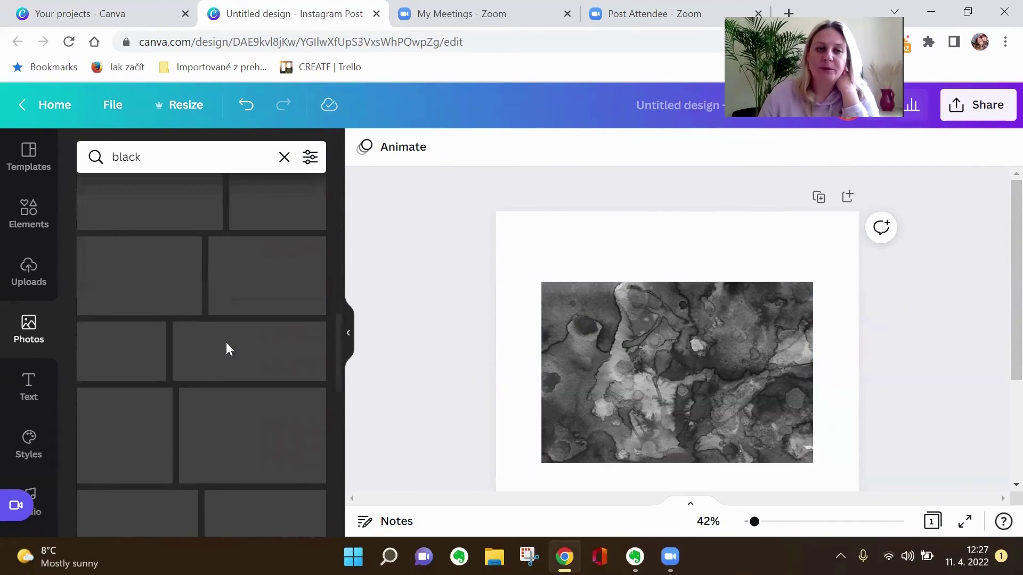
pyautogui.scroll(-10, 226, 349)
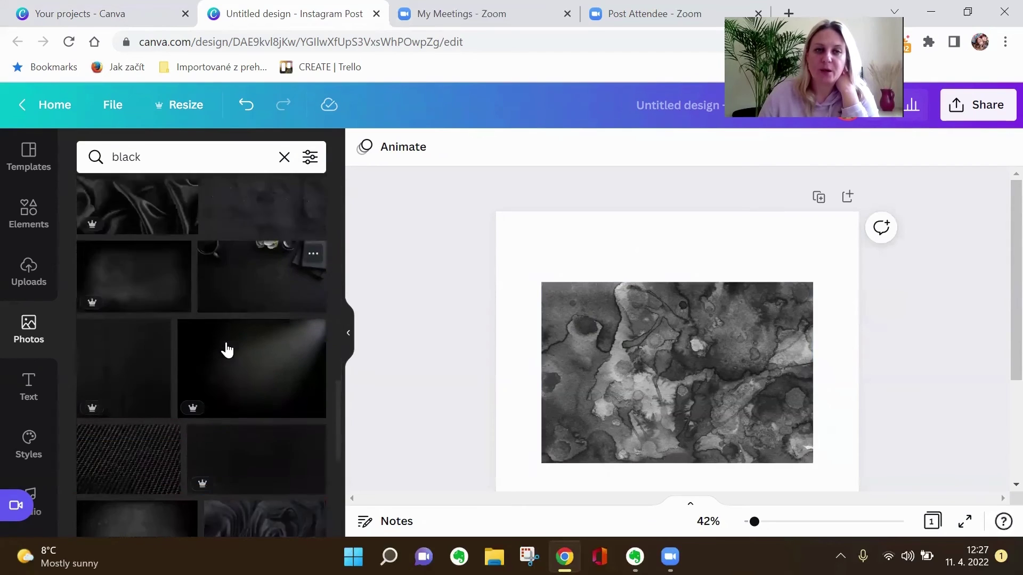